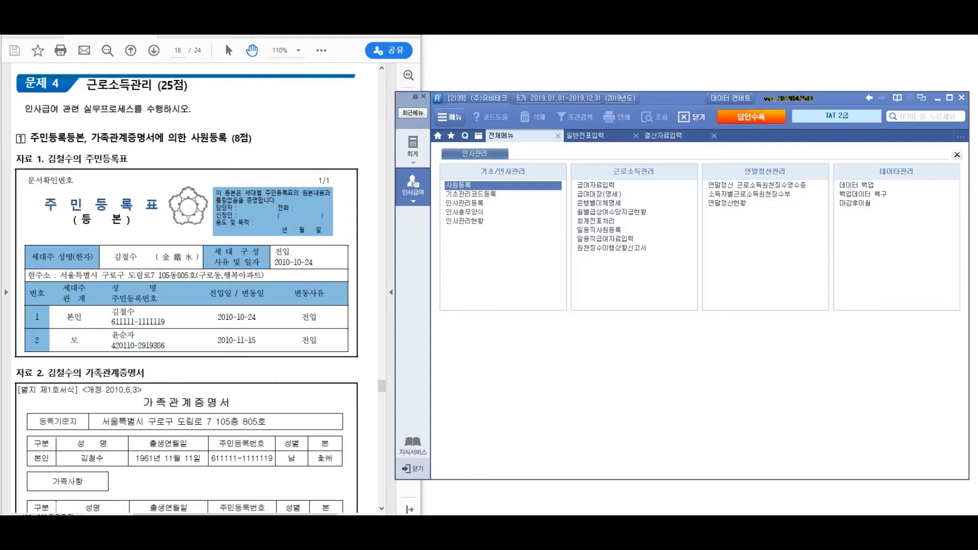
Scroll down to page 18, then bracket and annotate the 자료 1 resident registration table
scroll(187, 288, "down", 3)
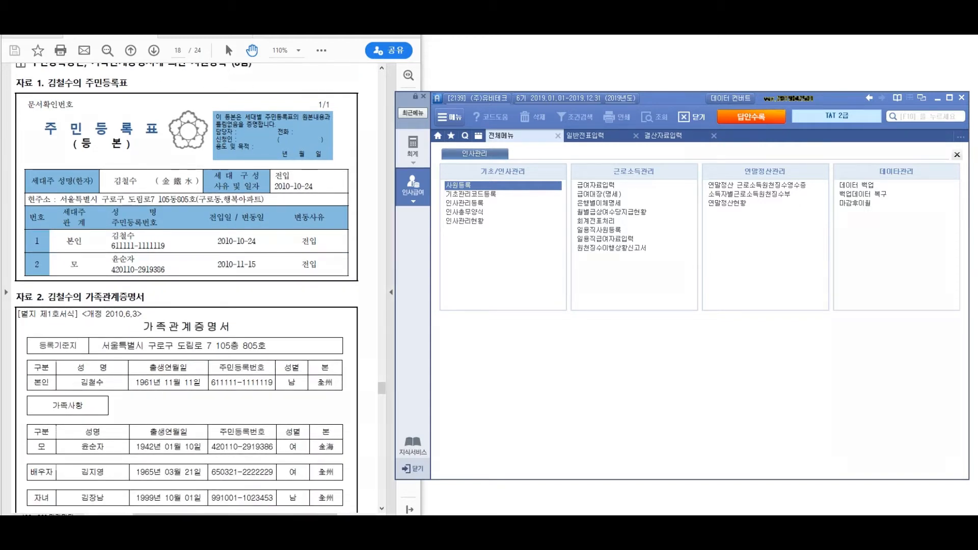
left_click_drag(347, 203, 344, 289)
mouse_move(418, 196)
left_mouse_down()
mouse_move(424, 227)
mouse_move(466, 233)
left_mouse_up()
mouse_move(520, 209)
left_mouse_down()
mouse_move(600, 216)
mouse_move(600, 237)
left_mouse_up()
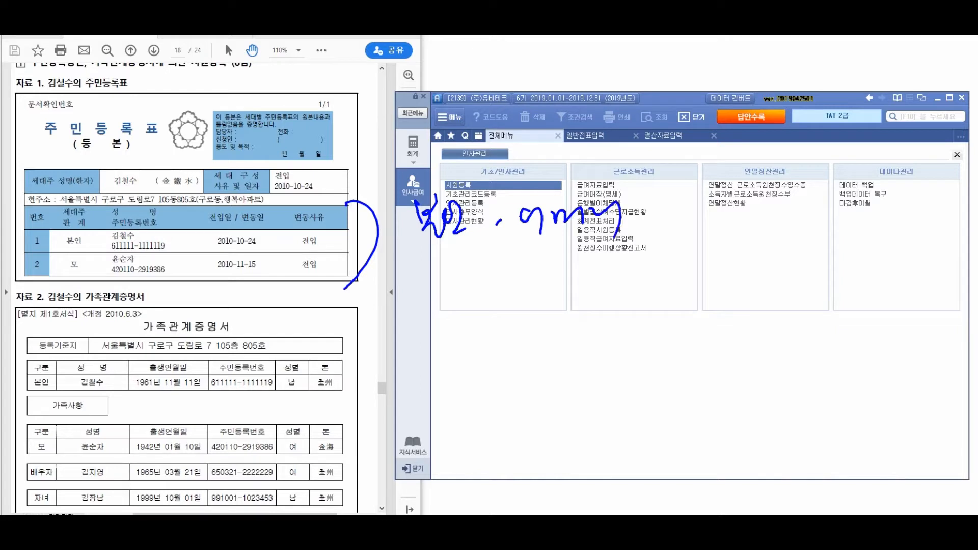
Bracket the 자료 2 family certificate, write a two-line note beside it and underline its heading
mouse_move(349, 349)
left_mouse_down()
mouse_move(363, 350)
mouse_move(345, 480)
left_mouse_up()
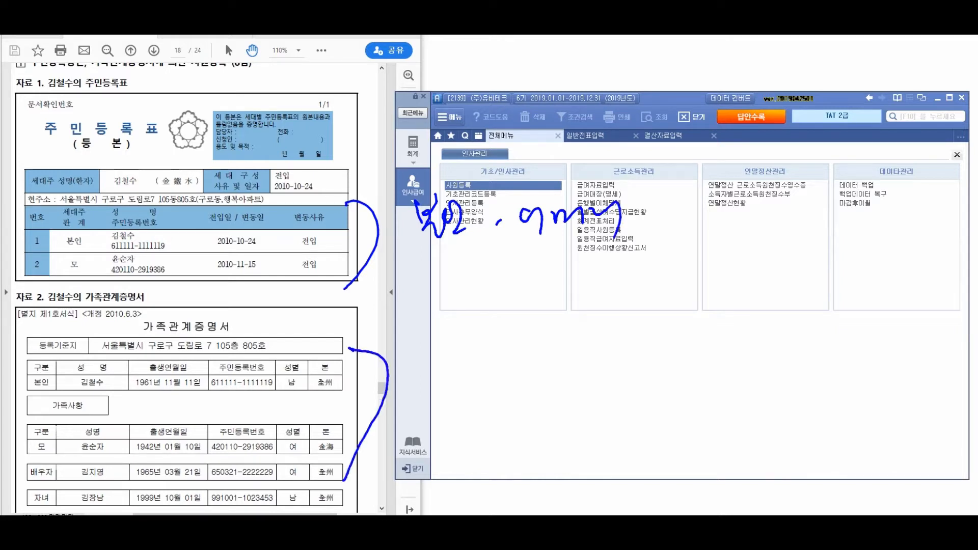
left_click_drag(421, 334, 425, 359)
left_click_drag(432, 336, 434, 356)
left_click_drag(424, 357, 463, 367)
left_click(478, 361)
mouse_move(530, 341)
left_mouse_down()
mouse_move(544, 373)
mouse_move(589, 356)
mouse_move(618, 388)
left_mouse_up()
left_click_drag(446, 392, 439, 430)
mouse_move(459, 408)
left_mouse_down()
mouse_move(484, 423)
mouse_move(503, 407)
mouse_move(541, 428)
mouse_move(588, 414)
left_mouse_up()
left_click_drag(583, 413, 599, 428)
left_click_drag(612, 399, 619, 431)
mouse_move(624, 410)
left_mouse_down()
mouse_move(642, 425)
mouse_move(644, 455)
left_mouse_up()
left_click_drag(25, 302, 784, 293)
Add a dividing line and side note, cross out the first note, circle the birth dates, then erase all ink
mouse_move(407, 104)
left_mouse_down()
mouse_move(387, 352)
mouse_move(405, 481)
left_mouse_up()
mouse_move(700, 238)
left_mouse_down()
mouse_move(713, 241)
mouse_move(709, 260)
left_mouse_up()
left_click_drag(733, 244, 723, 257)
mouse_move(740, 233)
left_mouse_down()
mouse_move(743, 264)
mouse_move(756, 248)
left_mouse_up()
left_click_drag(753, 235, 759, 263)
mouse_move(764, 240)
left_mouse_down()
mouse_move(775, 261)
mouse_move(791, 227)
left_mouse_up()
left_click_drag(786, 250, 788, 261)
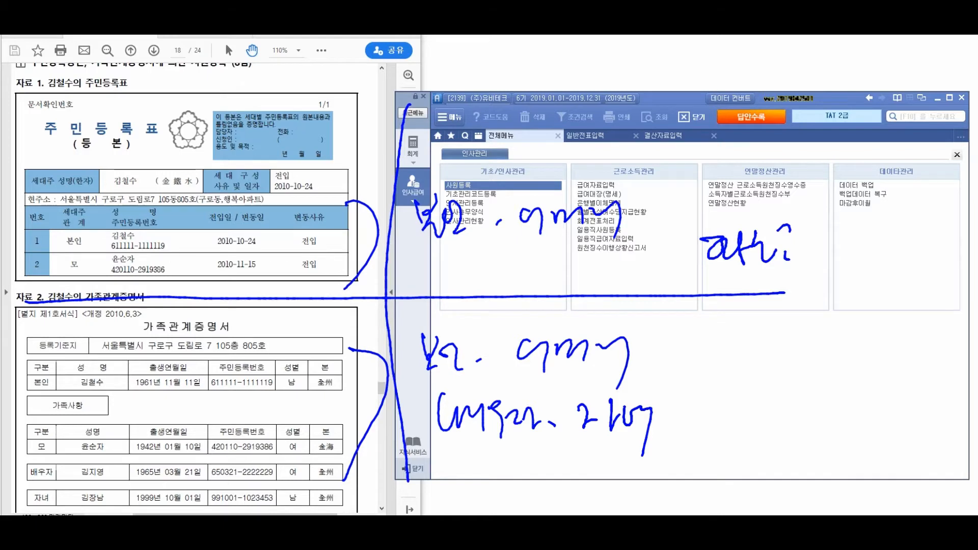
left_click_drag(636, 134, 509, 257)
left_click_drag(541, 190, 671, 295)
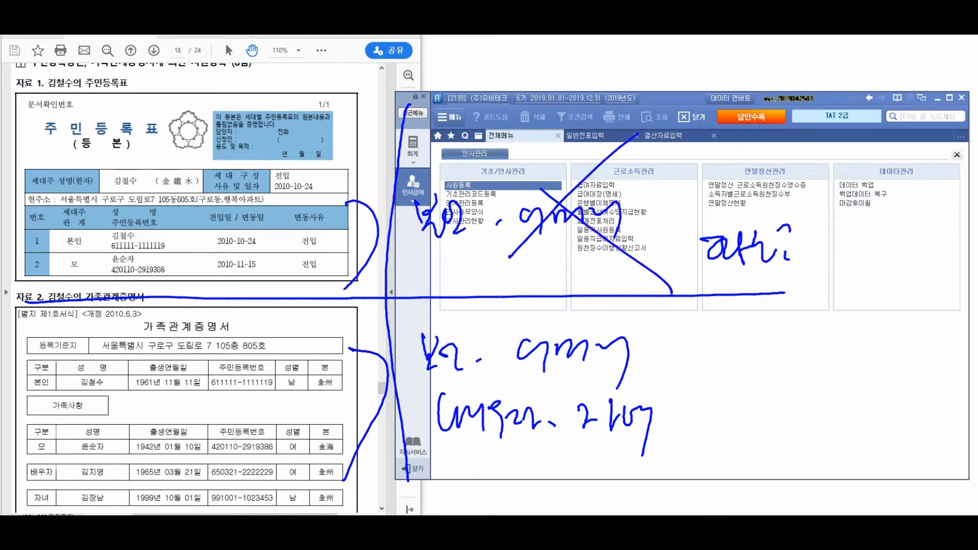
mouse_move(173, 337)
left_mouse_down()
mouse_move(229, 346)
mouse_move(242, 370)
mouse_move(210, 355)
mouse_move(105, 413)
mouse_move(219, 492)
mouse_move(110, 459)
left_mouse_up()
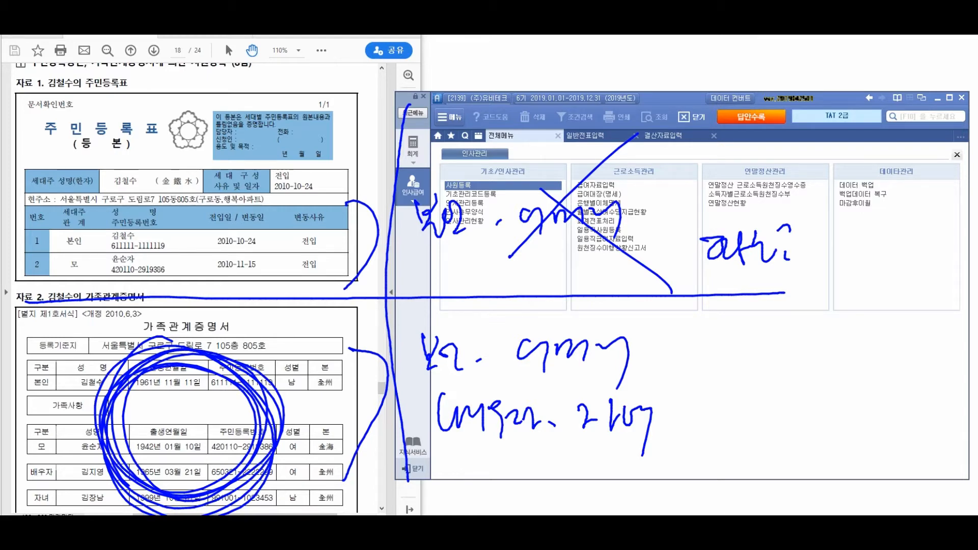
key("Escape")
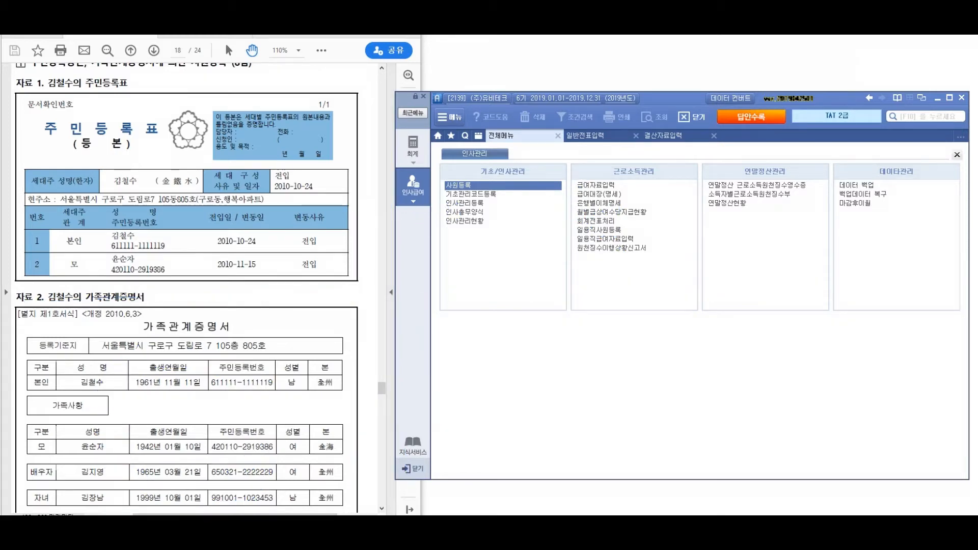
Scroll past the family certificate on page 18 to page 19's data explanation and question
scroll(186, 288, "down", 1)
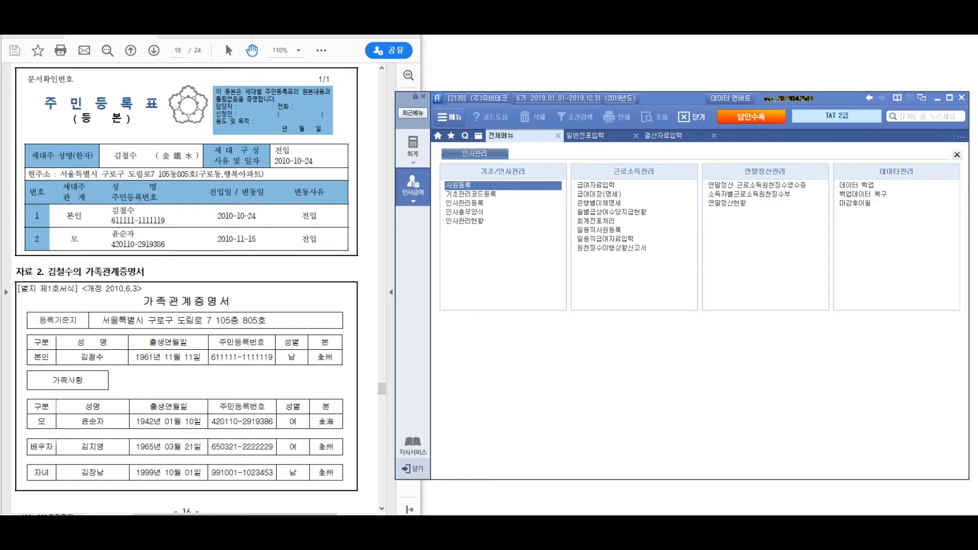
scroll(186, 288, "down", 10)
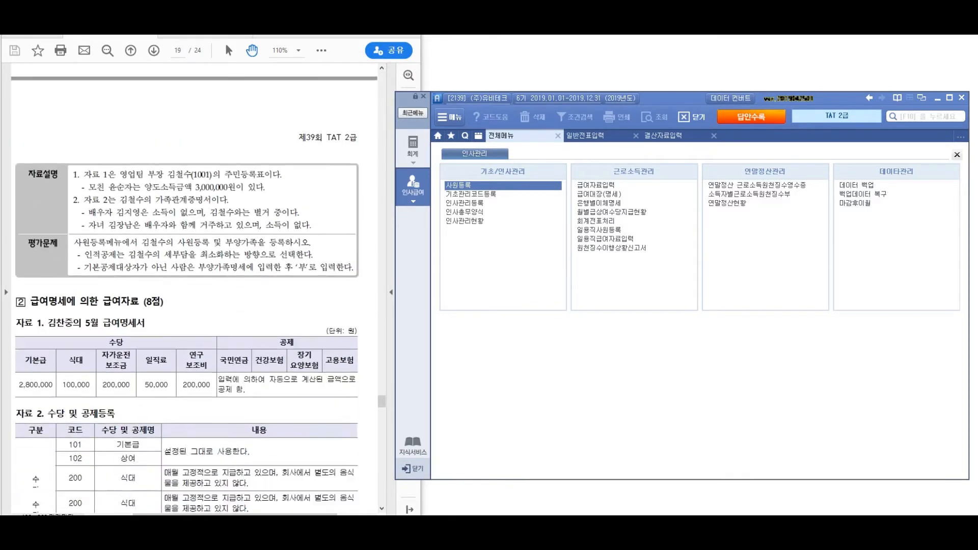
Check 자료설명 and underline the mother's 3,000,000원 양도소득금액 line
scroll(194, 288, "down", 3)
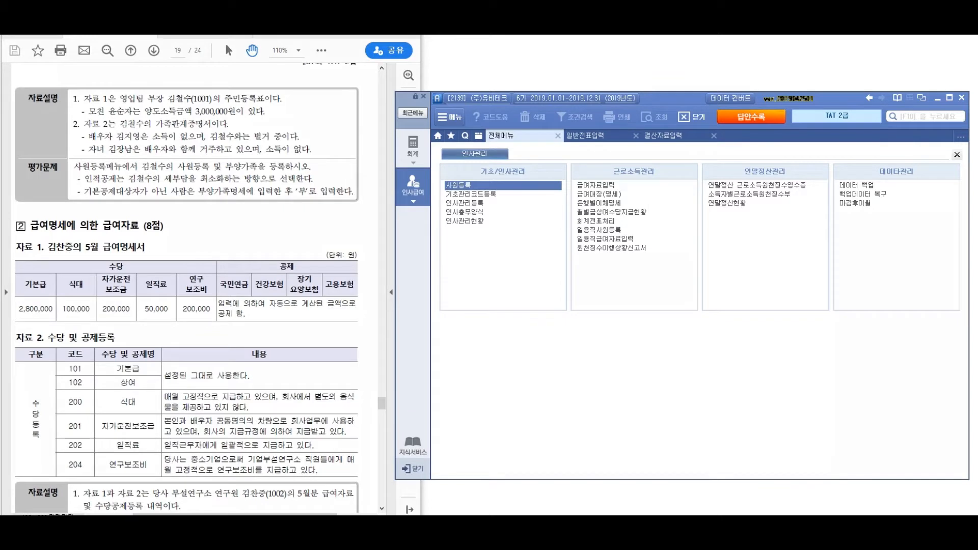
left_click_drag(39, 108, 89, 80)
left_click_drag(114, 123, 296, 119)
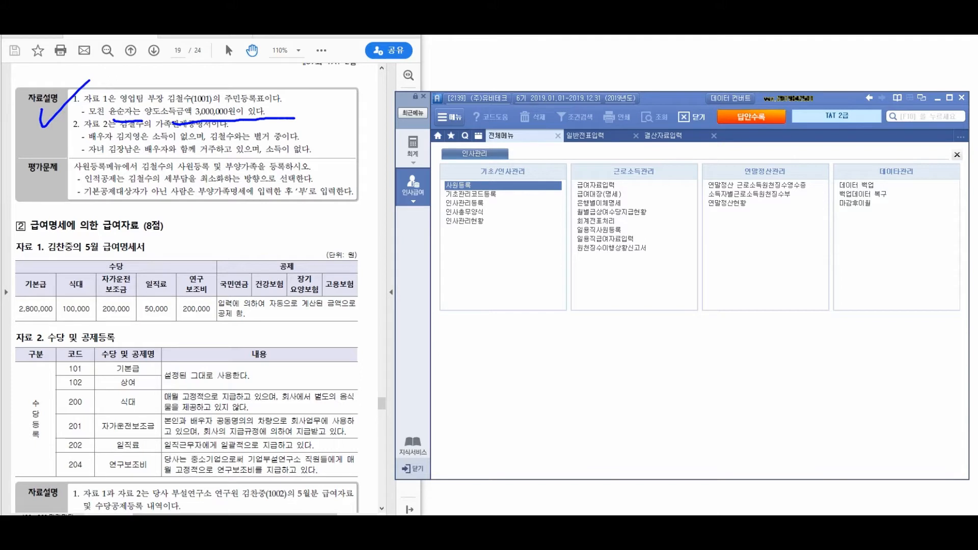
Mark the spouse's no-income line, bracket the explanation lines and draw an arrow toward the payroll window
left_click_drag(214, 122, 185, 150)
left_click_drag(317, 83, 317, 179)
mouse_move(343, 119)
left_mouse_down()
mouse_move(389, 118)
mouse_move(400, 130)
left_mouse_up()
mouse_move(393, 109)
left_mouse_down()
mouse_move(378, 148)
mouse_move(396, 127)
left_mouse_up()
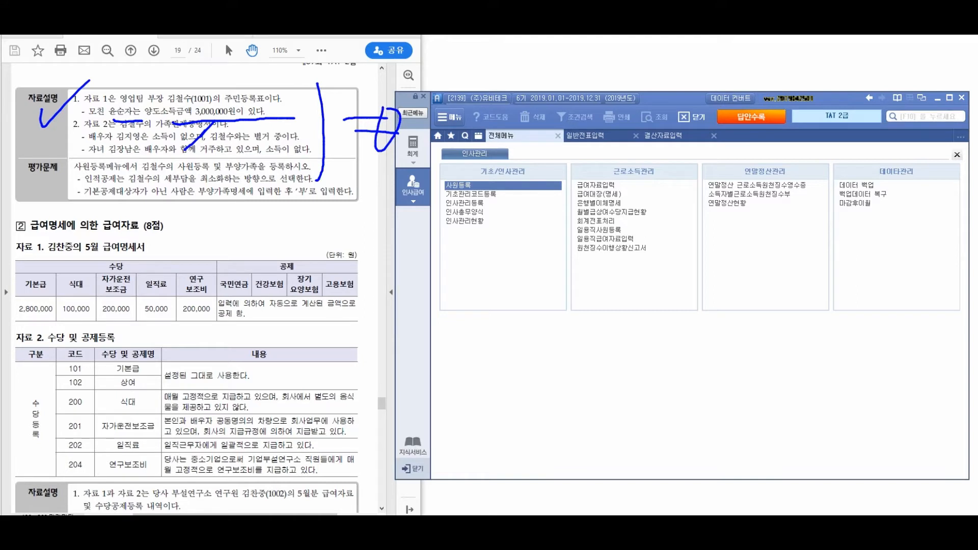
Write a bracketed heading note above the payroll window
left_click_drag(435, 85, 467, 86)
mouse_move(447, 89)
left_mouse_down()
mouse_move(467, 104)
mouse_move(482, 91)
left_mouse_up()
left_click_drag(465, 107, 483, 119)
left_click_drag(478, 85, 504, 108)
mouse_move(505, 80)
left_mouse_down()
mouse_move(520, 93)
mouse_move(518, 118)
left_mouse_up()
mouse_move(552, 70)
left_mouse_down()
mouse_move(552, 119)
mouse_move(576, 78)
left_mouse_up()
left_click_drag(557, 92, 578, 120)
mouse_move(583, 84)
left_mouse_down()
mouse_move(595, 112)
mouse_move(605, 106)
left_mouse_up()
mouse_move(611, 82)
left_mouse_down()
mouse_move(613, 126)
mouse_move(638, 108)
left_mouse_up()
mouse_move(643, 82)
left_mouse_down()
mouse_move(646, 127)
mouse_move(663, 100)
left_mouse_up()
left_click_drag(669, 75, 676, 103)
left_click_drag(688, 74, 692, 121)
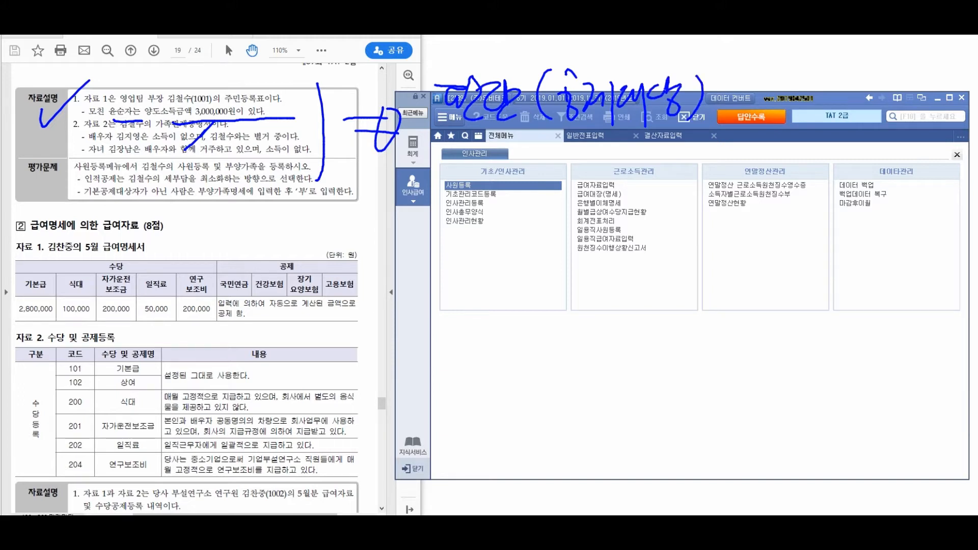
Write the three category labels down the page
left_click_drag(427, 162, 425, 185)
left_click_drag(425, 166, 451, 208)
mouse_move(448, 166)
left_mouse_down()
mouse_move(463, 165)
mouse_move(472, 205)
left_mouse_up()
left_click_drag(458, 207, 487, 209)
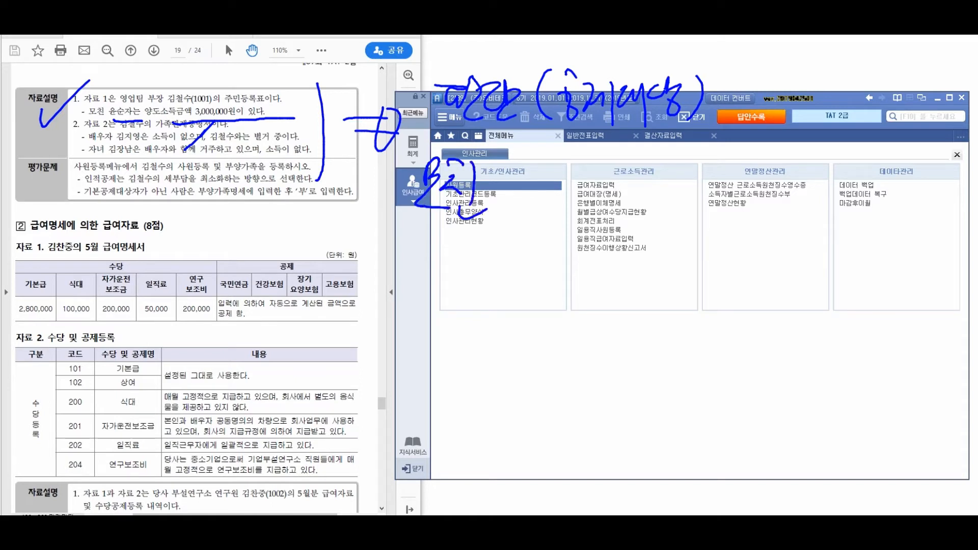
mouse_move(411, 258)
left_mouse_down()
mouse_move(413, 301)
mouse_move(428, 266)
left_mouse_up()
mouse_move(449, 261)
left_mouse_down()
mouse_move(450, 309)
mouse_move(468, 266)
left_mouse_up()
mouse_move(451, 278)
left_mouse_down()
mouse_move(465, 317)
mouse_move(485, 294)
left_mouse_up()
mouse_move(497, 264)
left_mouse_down()
mouse_move(497, 302)
mouse_move(525, 289)
left_mouse_up()
mouse_move(405, 366)
left_mouse_down()
mouse_move(418, 367)
mouse_move(429, 391)
left_mouse_up()
mouse_move(439, 352)
left_mouse_down()
mouse_move(439, 413)
mouse_move(453, 378)
left_mouse_up()
mouse_move(477, 363)
left_mouse_down()
mouse_move(465, 387)
mouse_move(481, 378)
left_mouse_up()
left_click_drag(482, 358, 483, 451)
Add empty brackets after each category and cross out the first as not applicable
left_click_drag(549, 156, 558, 223)
left_click_drag(687, 164, 723, 210)
left_click_drag(576, 263, 579, 317)
left_click_drag(722, 260, 736, 334)
left_click_drag(577, 397, 583, 448)
left_click_drag(735, 372, 744, 445)
left_click_drag(651, 166, 612, 216)
left_click_drag(631, 175, 678, 229)
Write a note with a parenthetical explanation above the brackets and tick the first explanation line
mouse_move(738, 124)
left_mouse_down()
mouse_move(748, 153)
mouse_move(774, 134)
mouse_move(789, 168)
mouse_move(822, 130)
mouse_move(834, 171)
left_mouse_up()
mouse_move(742, 180)
left_mouse_down()
mouse_move(774, 214)
mouse_move(798, 211)
mouse_move(821, 174)
mouse_move(820, 214)
mouse_move(846, 198)
mouse_move(854, 223)
left_mouse_up()
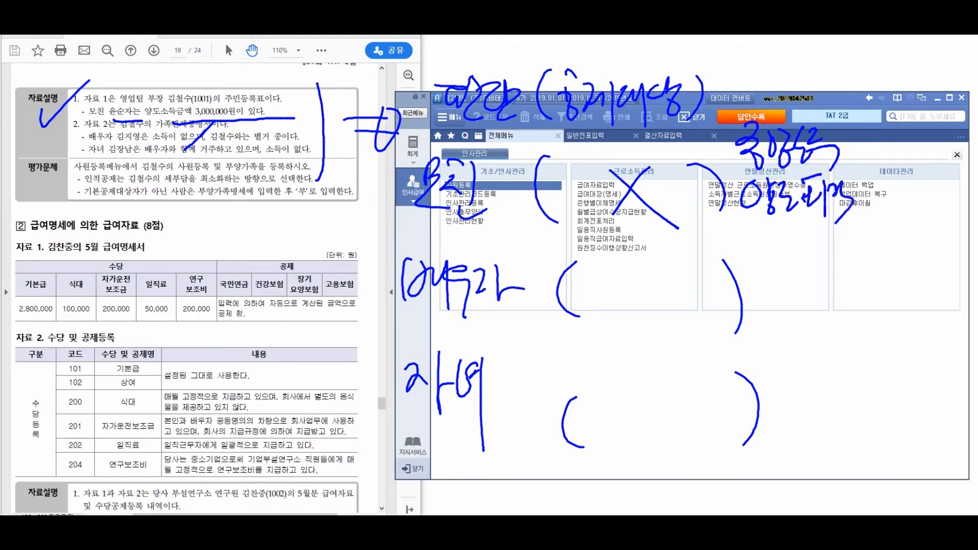
left_click_drag(869, 152, 862, 196)
mouse_move(882, 168)
left_mouse_down()
mouse_move(896, 183)
mouse_move(912, 175)
left_mouse_up()
mouse_move(917, 159)
left_mouse_down()
mouse_move(921, 189)
mouse_move(940, 166)
left_mouse_up()
left_click_drag(927, 153, 947, 182)
left_click_drag(886, 201, 882, 204)
mouse_move(900, 193)
left_mouse_down()
mouse_move(898, 227)
mouse_move(918, 220)
left_mouse_up()
mouse_move(919, 195)
left_mouse_down()
mouse_move(949, 219)
mouse_move(929, 205)
mouse_move(942, 194)
left_mouse_up()
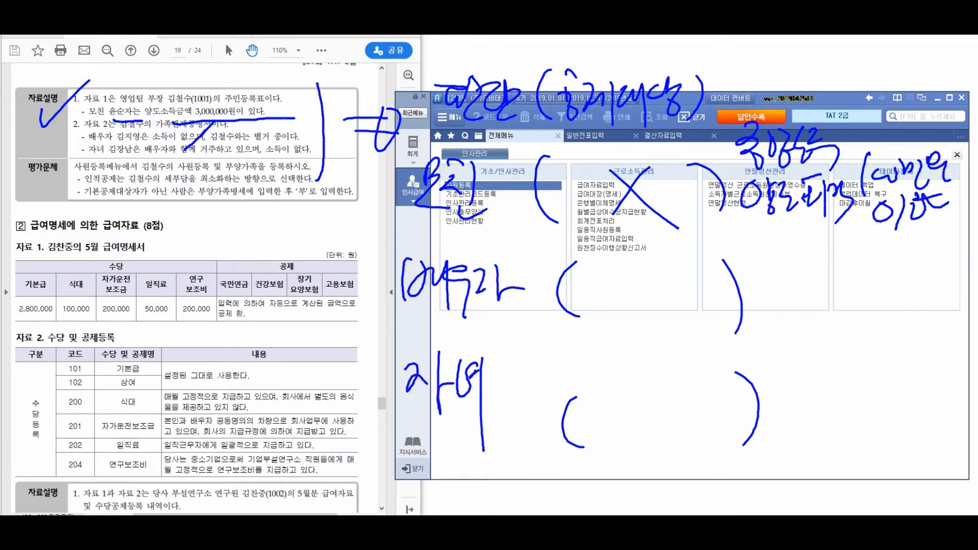
left_click_drag(181, 98, 247, 78)
Link the notes to the salary section and write a note over its heading and table
left_click_drag(382, 267, 299, 263)
mouse_move(312, 247)
left_mouse_down()
mouse_move(318, 270)
mouse_move(312, 247)
left_mouse_up()
mouse_move(46, 199)
left_mouse_down()
mouse_move(76, 232)
mouse_move(89, 214)
mouse_move(104, 260)
mouse_move(127, 227)
mouse_move(194, 229)
mouse_move(199, 239)
mouse_move(267, 214)
mouse_move(313, 244)
left_mouse_up()
mouse_move(120, 259)
left_mouse_down()
mouse_move(160, 311)
mouse_move(179, 308)
mouse_move(178, 289)
left_mouse_up()
left_click_drag(187, 270, 195, 273)
mouse_move(183, 279)
left_mouse_down()
mouse_move(201, 283)
mouse_move(201, 321)
left_mouse_up()
mouse_move(209, 286)
left_mouse_down()
mouse_move(227, 289)
mouse_move(209, 279)
left_mouse_up()
left_click_drag(82, 339, 84, 380)
left_click_drag(95, 352, 117, 366)
Write a bracketed note over the allowance table and star the 201 and 202 rows
mouse_move(122, 338)
left_mouse_down()
mouse_move(125, 387)
mouse_move(147, 364)
left_mouse_up()
left_click_drag(142, 359, 152, 381)
left_click_drag(172, 346, 185, 367)
left_click_drag(201, 331, 213, 371)
left_click_drag(183, 335, 171, 359)
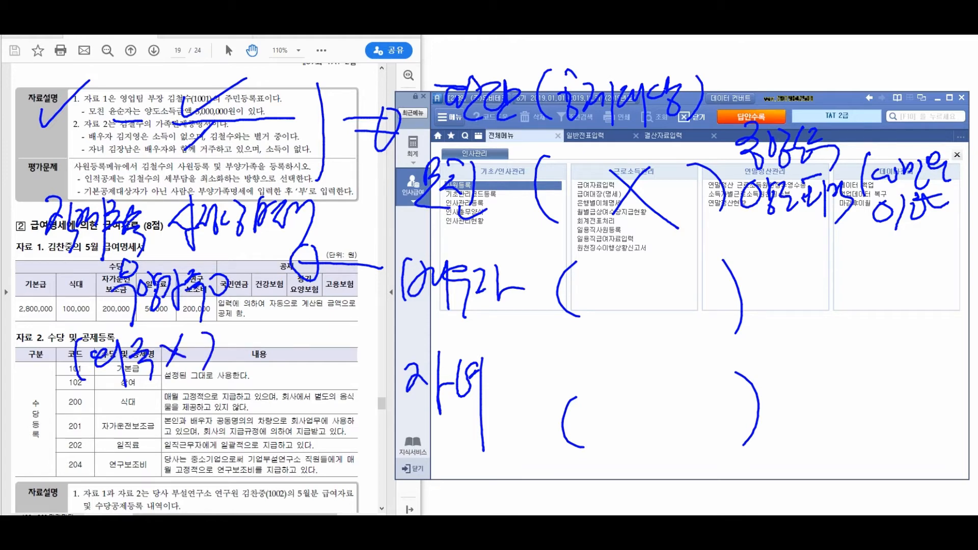
mouse_move(29, 213)
left_mouse_down()
mouse_move(2, 215)
mouse_move(20, 225)
left_mouse_up()
mouse_move(15, 205)
left_mouse_down()
mouse_move(4, 215)
mouse_move(16, 227)
left_mouse_up()
mouse_move(44, 449)
left_mouse_down()
mouse_move(66, 447)
mouse_move(58, 464)
left_mouse_up()
left_click_drag(45, 458, 77, 480)
Write notes over rows 201 and 202 and below row 204, then mark the last category
left_click_drag(116, 426, 142, 454)
mouse_move(147, 417)
left_mouse_down()
mouse_move(149, 465)
mouse_move(157, 446)
left_mouse_up()
left_click_drag(156, 424, 181, 473)
left_click_drag(225, 422, 233, 433)
mouse_move(240, 417)
left_mouse_down()
mouse_move(243, 456)
mouse_move(255, 456)
left_mouse_up()
left_click_drag(269, 417, 277, 463)
mouse_move(284, 423)
left_mouse_down()
mouse_move(298, 449)
mouse_move(321, 452)
mouse_move(340, 482)
left_mouse_up()
left_click_drag(230, 475, 252, 513)
mouse_move(245, 485)
left_mouse_down()
mouse_move(259, 508)
mouse_move(270, 505)
left_mouse_up()
mouse_move(271, 480)
left_mouse_down()
mouse_move(275, 503)
mouse_move(292, 496)
left_mouse_up()
mouse_move(290, 471)
left_mouse_down()
mouse_move(300, 508)
mouse_move(317, 490)
left_mouse_up()
mouse_move(316, 476)
left_mouse_down()
mouse_move(326, 497)
mouse_move(349, 490)
left_mouse_up()
left_click_drag(672, 427, 691, 403)
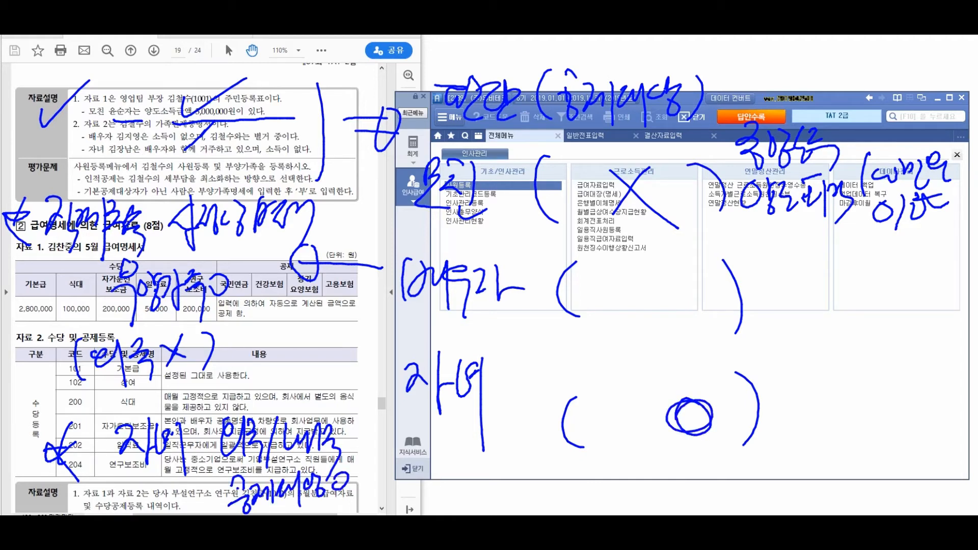
Circle the middle category, write and cross out a question, mark it applicable, then erase all ink
mouse_move(412, 325)
left_mouse_down()
mouse_move(769, 305)
mouse_move(492, 239)
mouse_move(438, 326)
left_mouse_up()
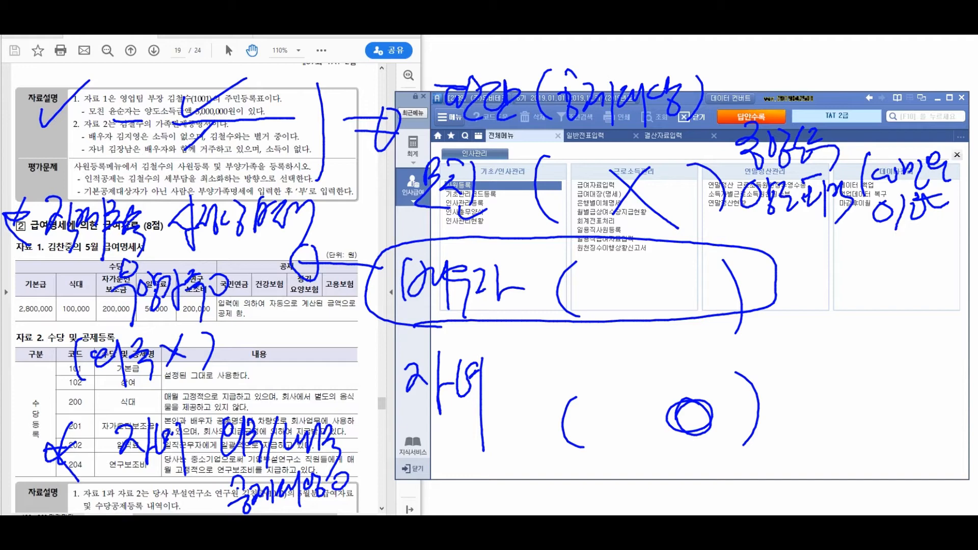
mouse_move(795, 258)
left_mouse_down()
mouse_move(787, 293)
mouse_move(813, 301)
mouse_move(846, 285)
mouse_move(856, 301)
left_mouse_up()
left_click_drag(861, 266, 869, 278)
left_click_drag(869, 294, 871, 297)
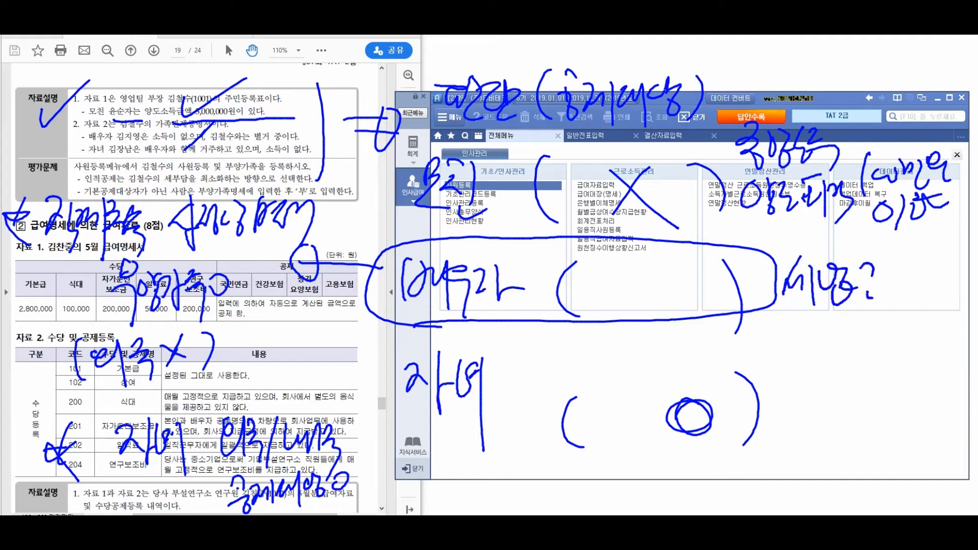
left_click_drag(782, 308, 892, 252)
left_click_drag(776, 264, 885, 311)
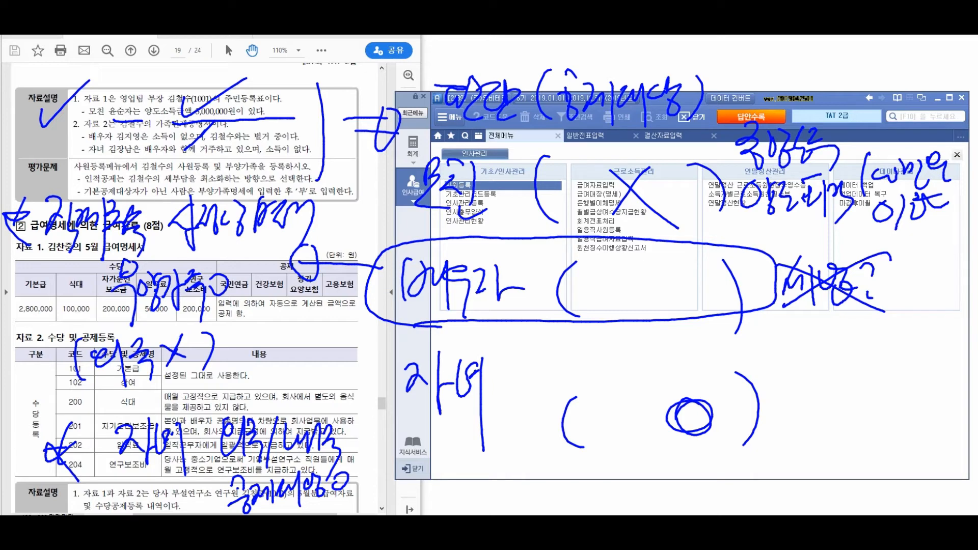
mouse_move(662, 252)
left_mouse_down()
mouse_move(624, 285)
mouse_move(629, 257)
left_mouse_up()
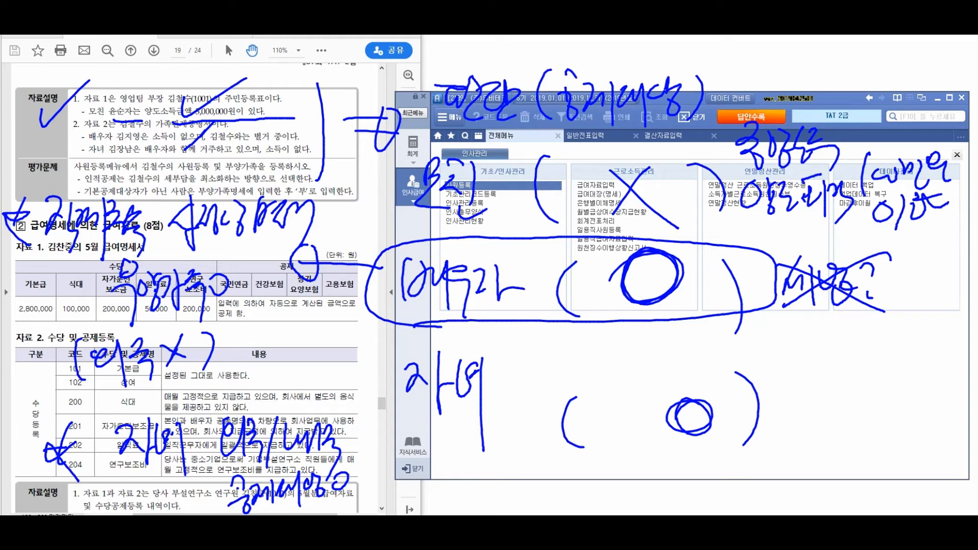
key("Escape")
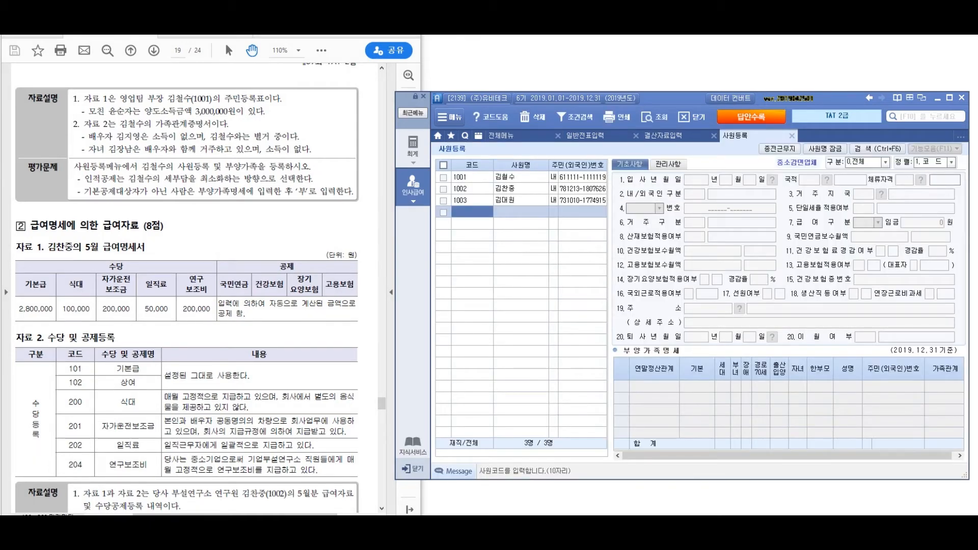
Open employee 1001's record and select the second dependent row, rechecking the family certificate
left_click(472, 178)
left_click(654, 398)
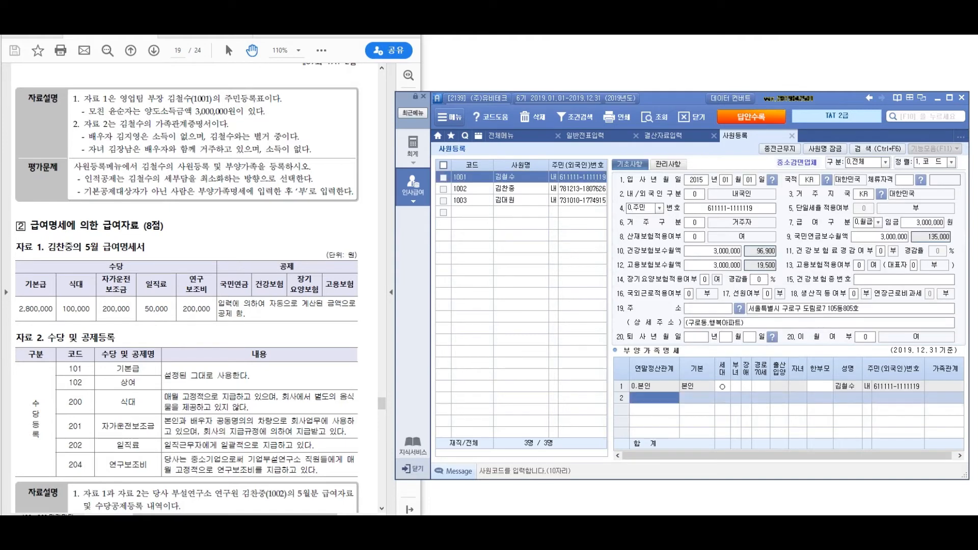
left_click(193, 285)
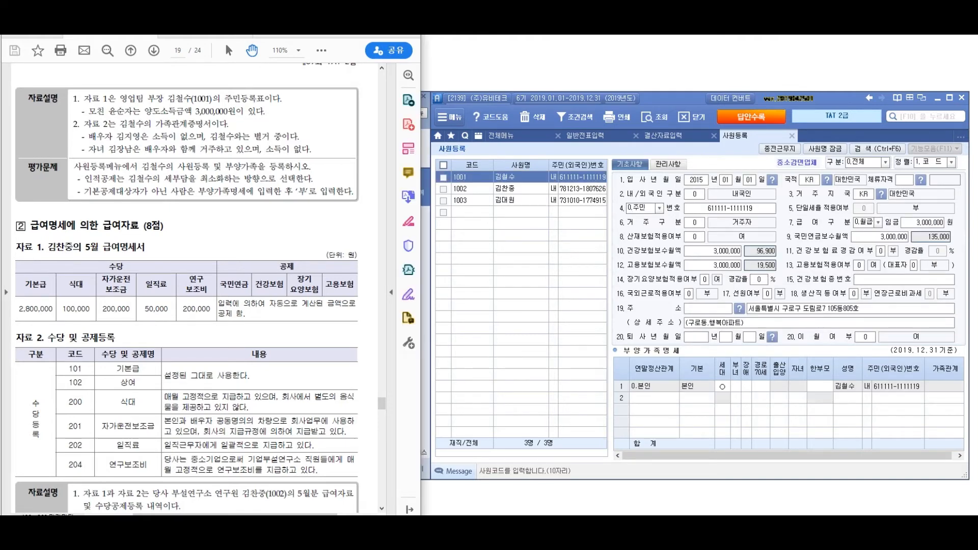
scroll(194, 285, "up", 10)
scroll(194, 285, "down", 3)
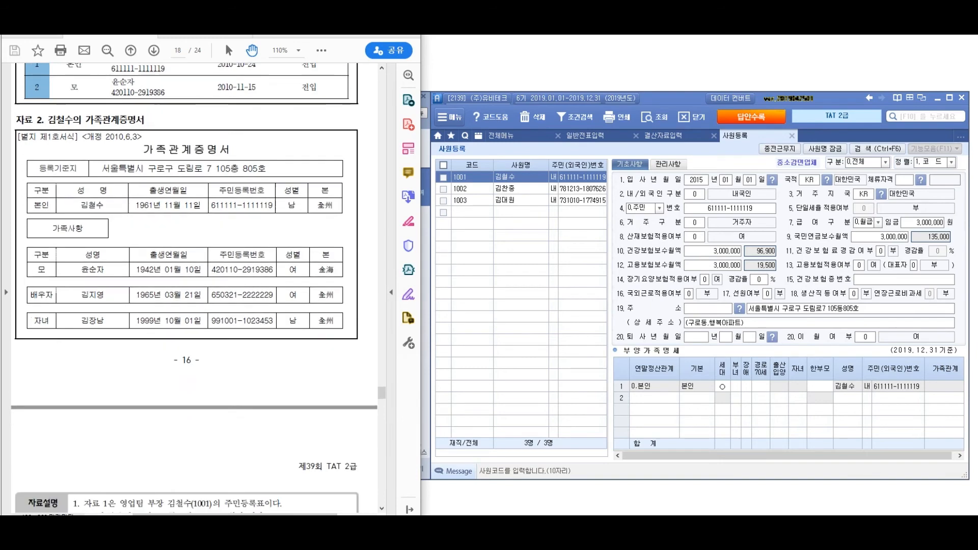
left_click(654, 397)
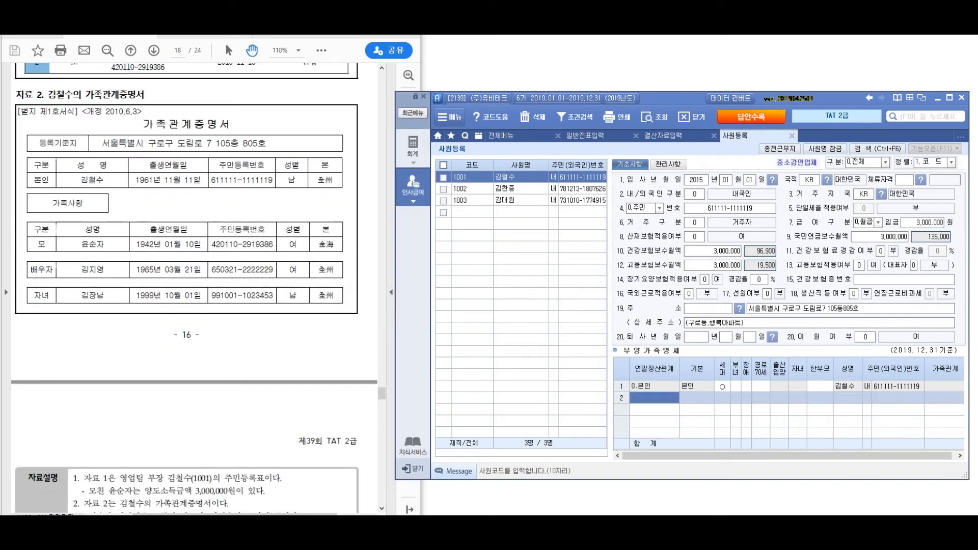
Set row 2's relation to 1.(소)직계존속 from the F2 relation code list
key("F2")
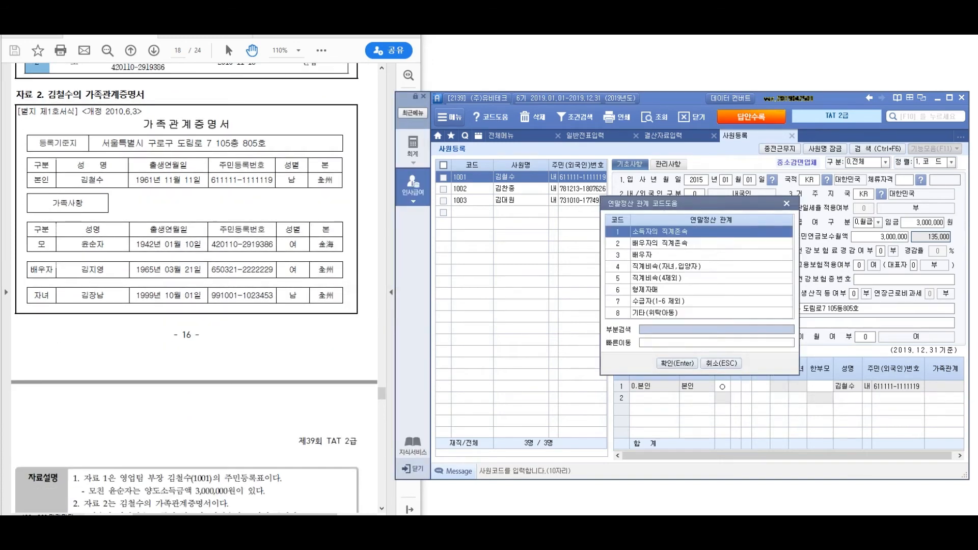
key("Escape")
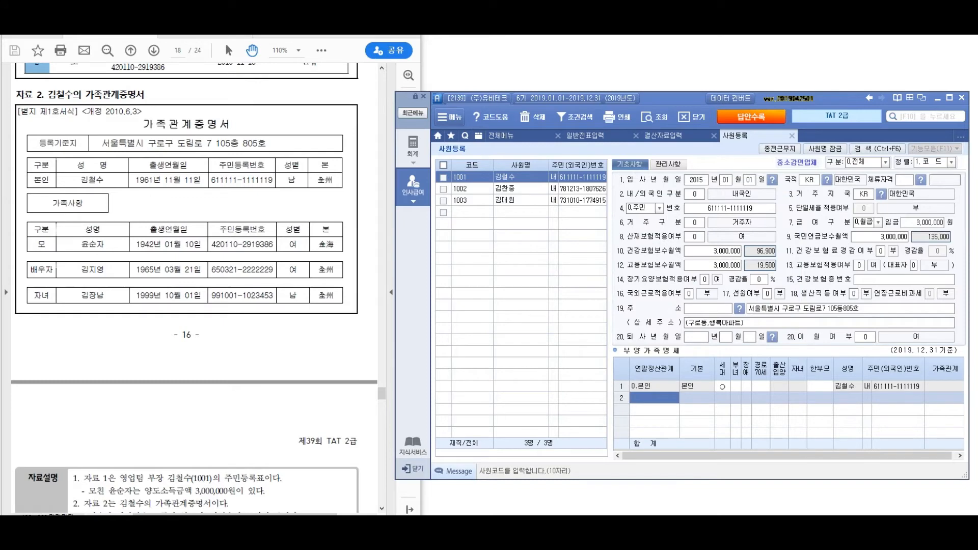
key("F2")
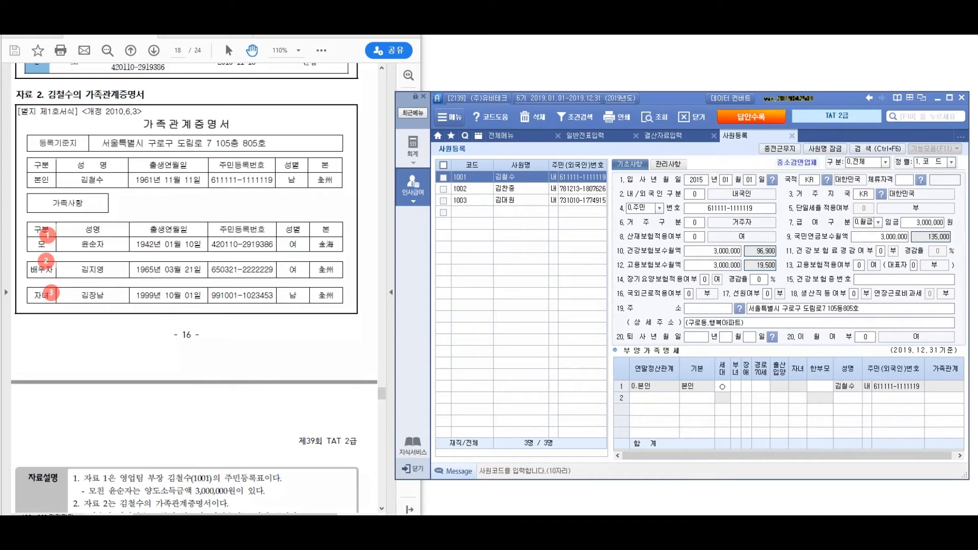
left_click(655, 398)
key("F2")
key("Down")
key("Down")
key("Up")
key("Up")
key("Return")
key("Return")
key("Return")
key("Return")
key("Return")
key("Return")
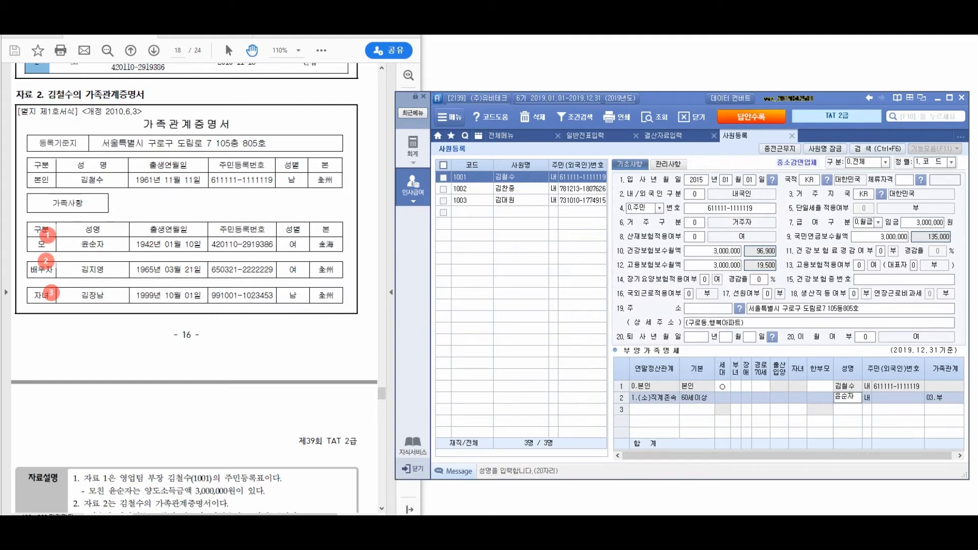
Enter the mother's name and resident number, and set her 기본공제 to 부
key("Return")
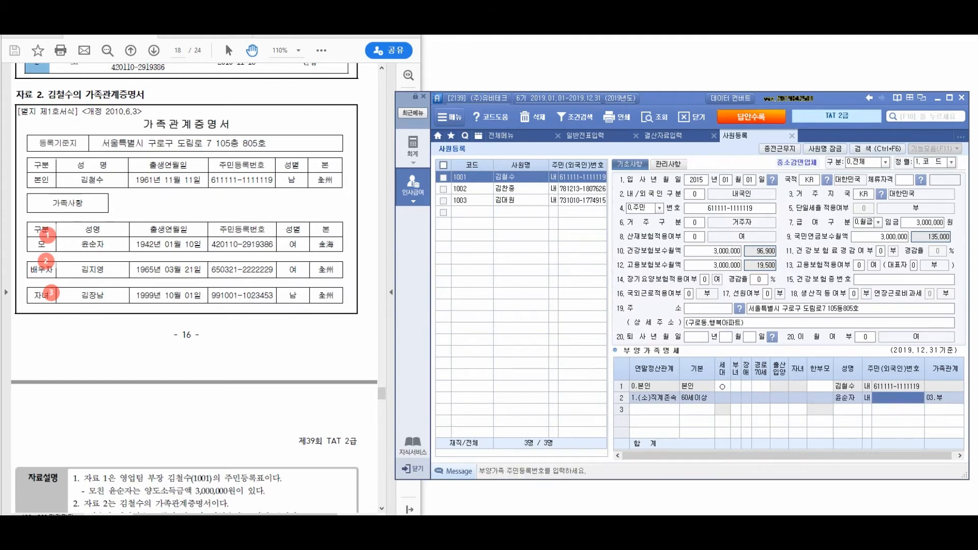
key("Return")
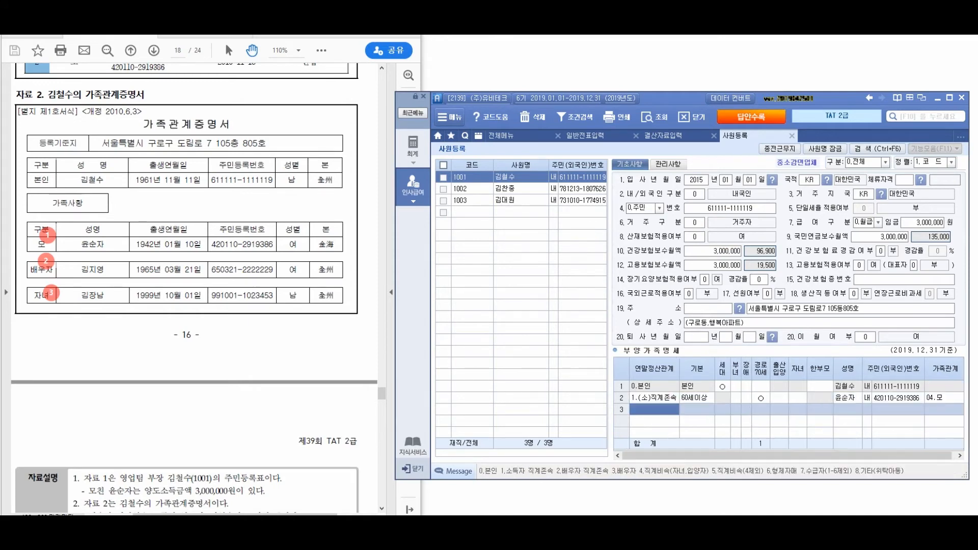
left_click(697, 397)
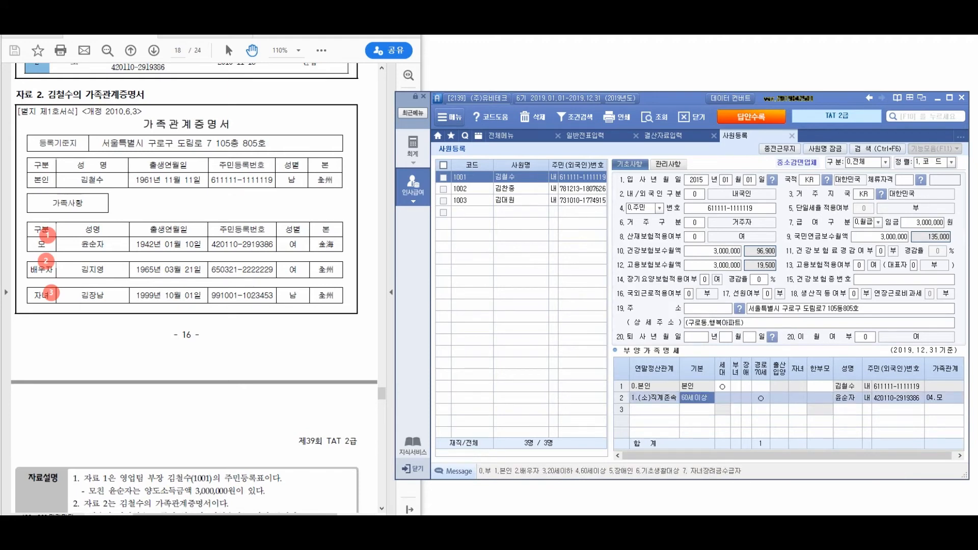
type("4")
key("Return")
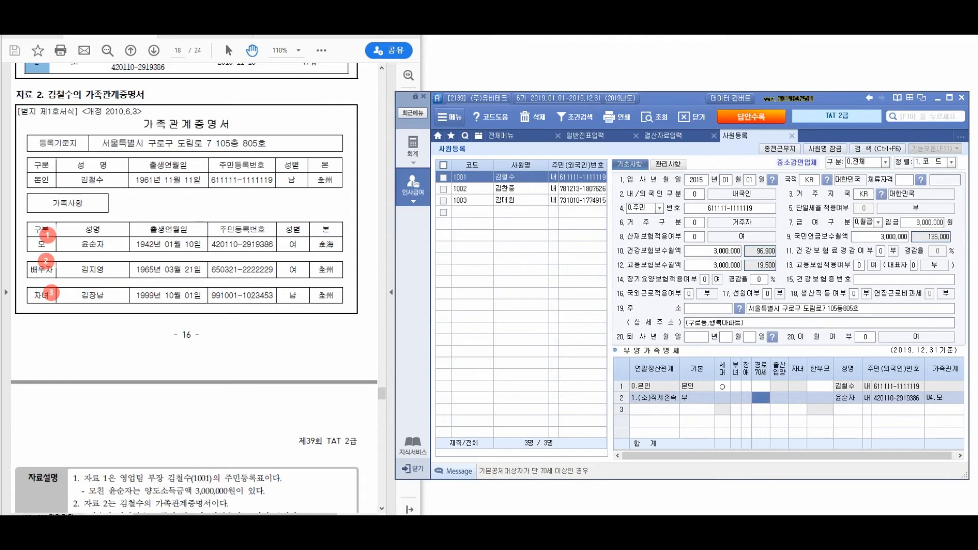
Start row 3 with 3.배우자 as the relation
left_click(654, 409)
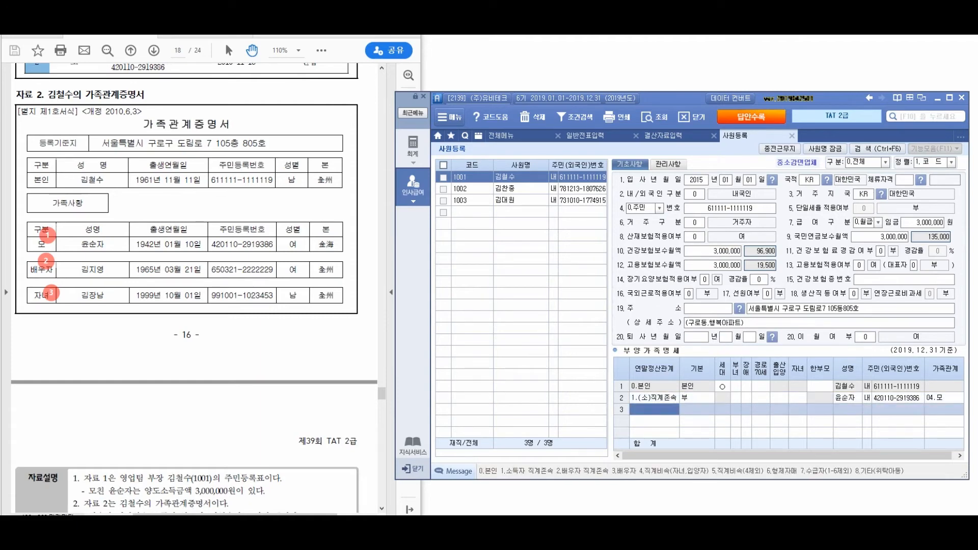
key("F2")
key("Down")
key("Down")
key("Return")
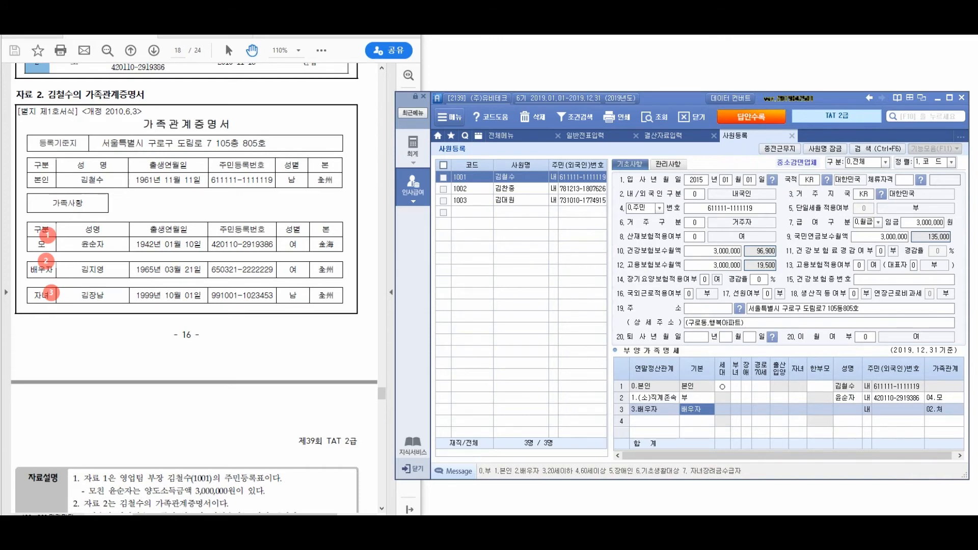
Fill in the spouse's name and resident number in row 3
left_click(847, 410)
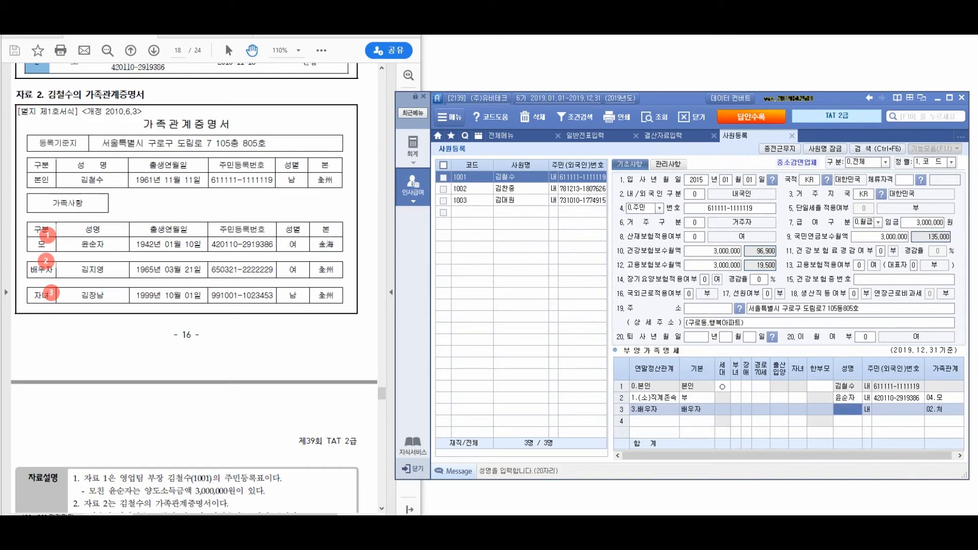
key("Return")
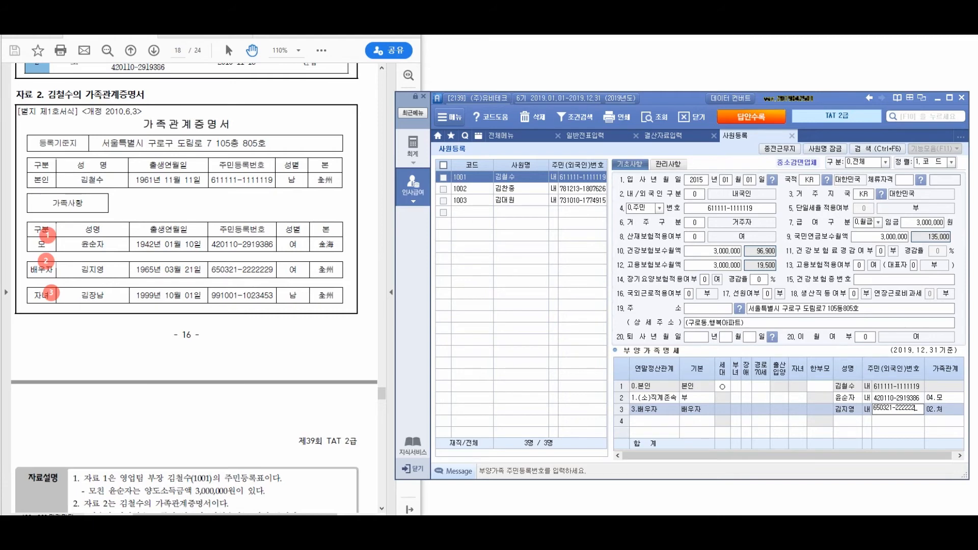
key("Return")
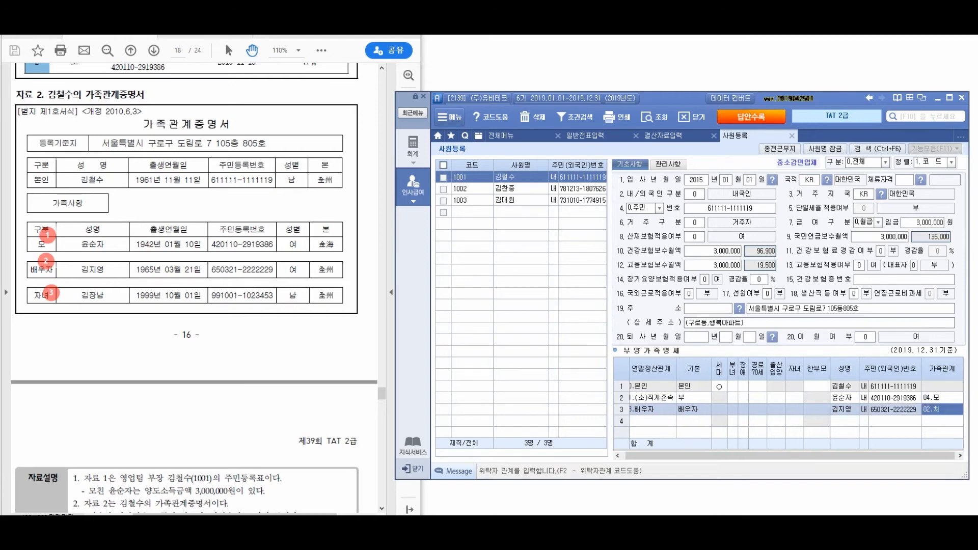
Add row 4 as 4.직계비속 with 20세이하, entering the child's name and resident number
key("Return")
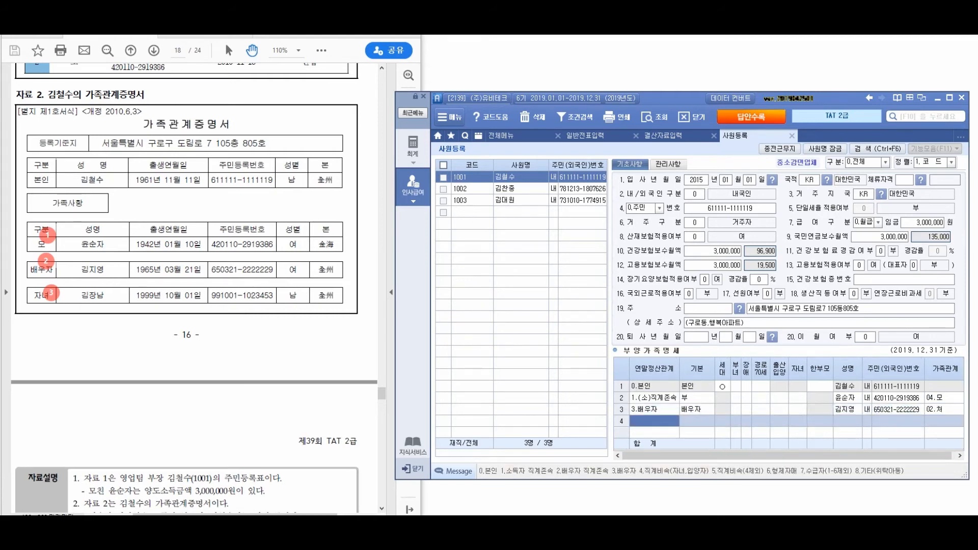
key("F2")
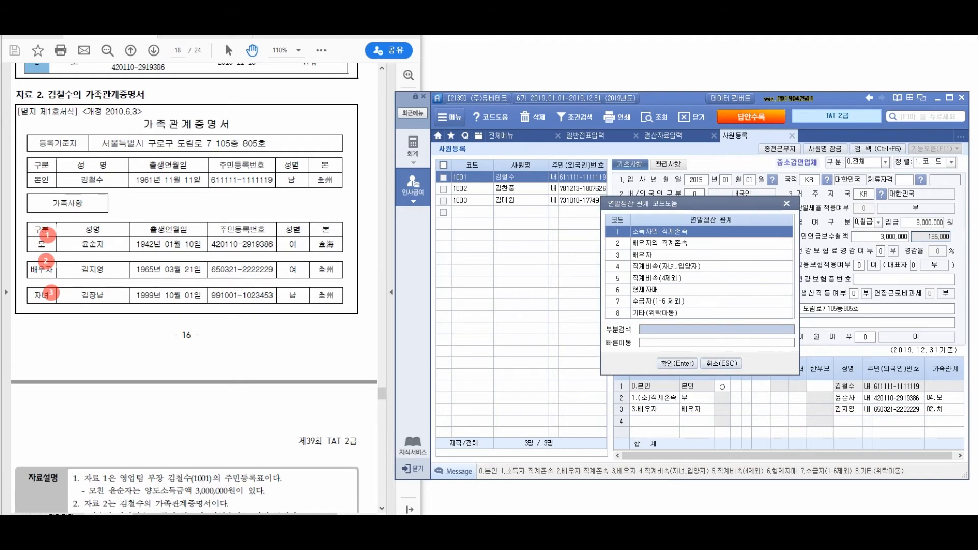
key("4")
key("Return")
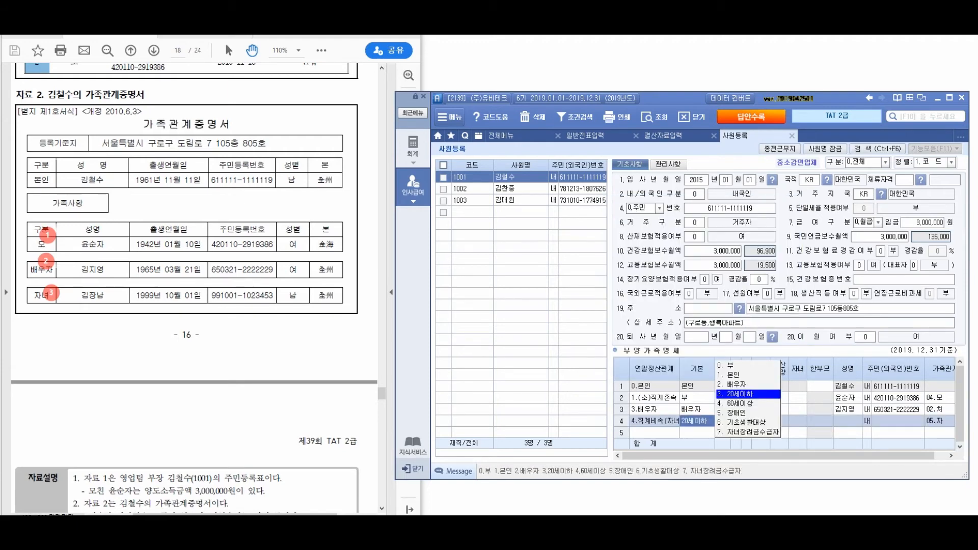
key("Return")
key("Return")
type("김장남")
key("Return")
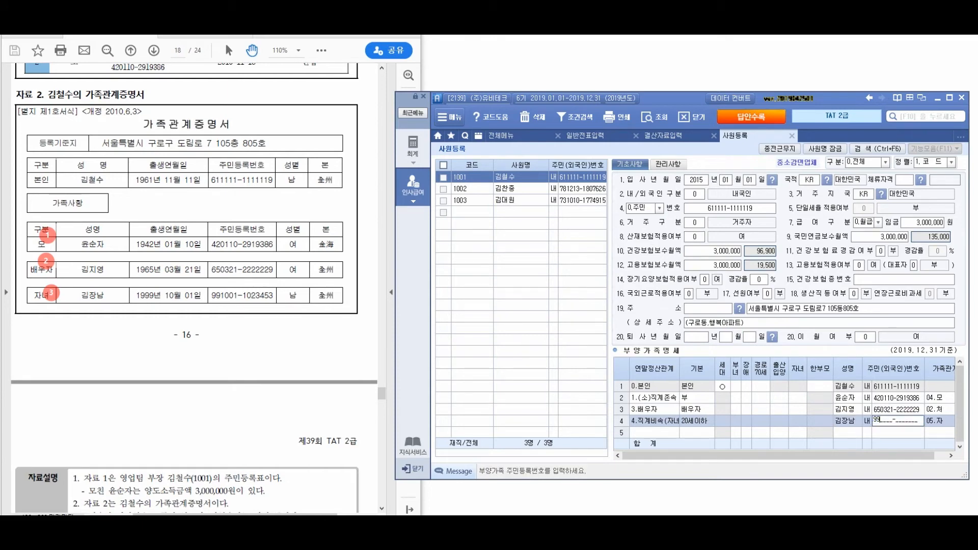
key("Return")
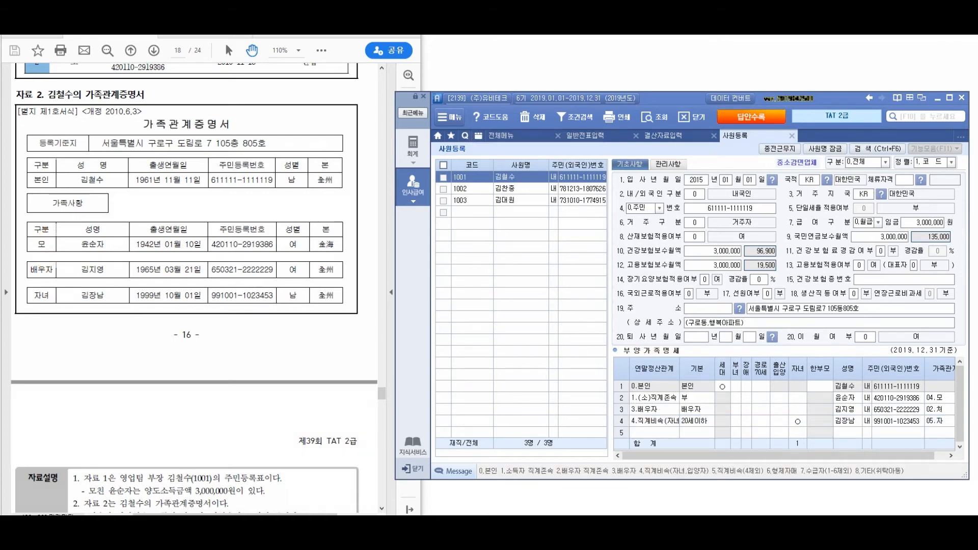
Bring the exam PDF forward, scroll to the 평가문제 box and mark its instructions in ink
left_click(194, 336)
scroll(194, 337, "down", 3)
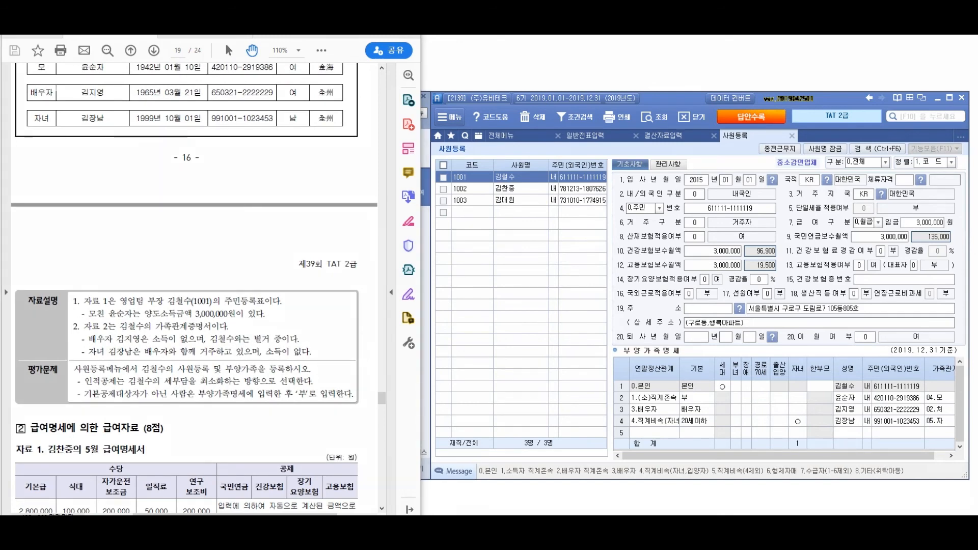
mouse_move(39, 357)
left_mouse_down()
mouse_move(39, 370)
mouse_move(91, 350)
left_mouse_up()
left_click_drag(173, 388, 317, 391)
mouse_move(193, 368)
left_mouse_down()
mouse_move(252, 309)
mouse_move(297, 285)
left_mouse_up()
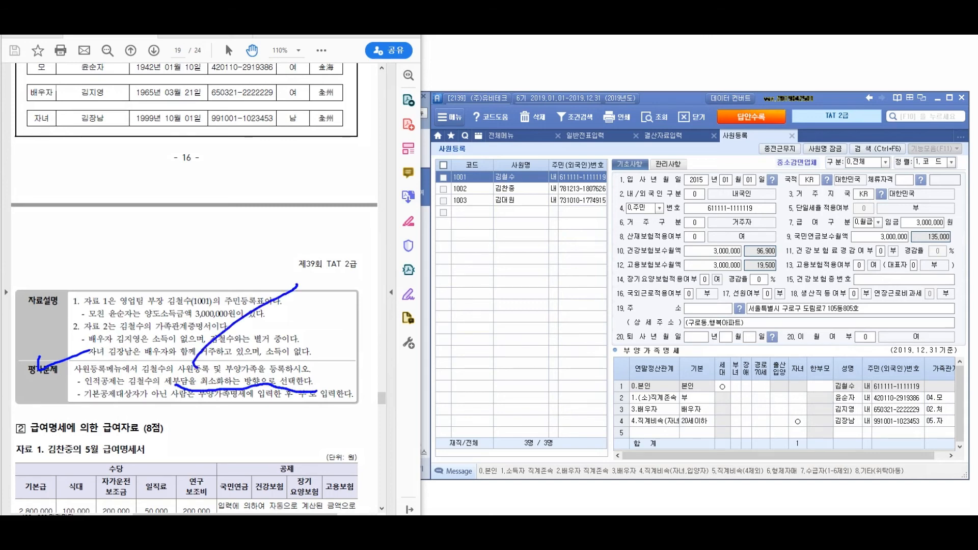
Handwrite an underlined note about the deduction, including an amount and 없음, across the form
left_click_drag(262, 199, 268, 205)
mouse_move(257, 218)
left_mouse_down()
mouse_move(261, 233)
mouse_move(278, 238)
left_mouse_up()
mouse_move(289, 198)
left_mouse_down()
mouse_move(290, 253)
mouse_move(312, 236)
left_mouse_up()
left_click_drag(313, 213, 313, 220)
left_click_drag(334, 208, 336, 252)
mouse_move(334, 235)
left_mouse_down()
mouse_move(348, 229)
mouse_move(359, 245)
left_mouse_up()
left_click_drag(401, 206, 453, 227)
mouse_move(460, 198)
left_mouse_down()
mouse_move(460, 263)
mouse_move(477, 235)
left_mouse_up()
left_click_drag(490, 207, 516, 235)
left_click_drag(515, 202, 534, 232)
mouse_move(534, 201)
left_mouse_down()
mouse_move(550, 220)
mouse_move(546, 287)
left_mouse_up()
mouse_move(612, 188)
left_mouse_down()
mouse_move(606, 219)
mouse_move(619, 214)
left_mouse_up()
left_click_drag(597, 224, 622, 232)
left_click_drag(624, 198, 637, 213)
mouse_move(626, 206)
left_mouse_down()
mouse_move(656, 235)
mouse_move(672, 234)
left_mouse_up()
mouse_move(678, 201)
left_mouse_down()
mouse_move(703, 235)
mouse_move(758, 224)
left_mouse_up()
mouse_move(757, 206)
left_mouse_down()
mouse_move(771, 232)
mouse_move(787, 219)
left_mouse_up()
mouse_move(777, 217)
left_mouse_down()
mouse_move(788, 241)
mouse_move(823, 203)
left_mouse_up()
left_click_drag(821, 209, 856, 224)
left_click_drag(869, 204, 896, 237)
mouse_move(893, 203)
left_mouse_down()
mouse_move(912, 227)
mouse_move(939, 218)
left_mouse_up()
left_click_drag(936, 211, 954, 221)
left_click_drag(886, 193, 912, 206)
left_click_drag(372, 266, 967, 282)
Circle the 자녀/한부모 columns, annotate 부 linked to the 0.본인 row, then clear all ink
mouse_move(823, 370)
left_mouse_down()
mouse_move(765, 430)
mouse_move(853, 408)
mouse_move(740, 388)
left_mouse_up()
left_click_drag(77, 406, 363, 417)
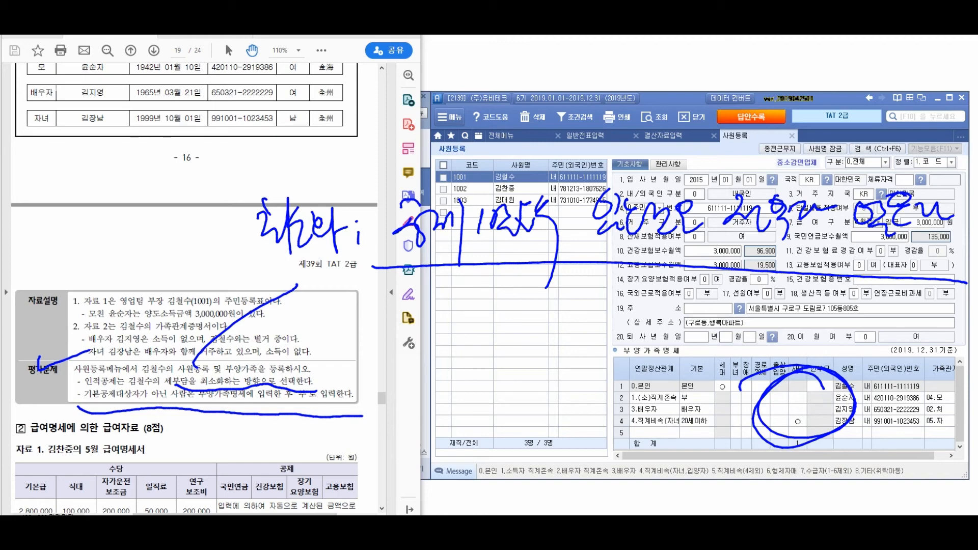
mouse_move(279, 426)
left_mouse_down()
mouse_move(301, 423)
mouse_move(294, 441)
left_mouse_up()
left_click_drag(265, 468, 297, 495)
left_click_drag(309, 438, 312, 453)
left_click_drag(313, 432, 317, 453)
left_click_drag(268, 436, 264, 461)
left_click_drag(338, 460, 339, 470)
mouse_move(377, 431)
left_mouse_down()
mouse_move(653, 393)
mouse_move(637, 377)
left_mouse_up()
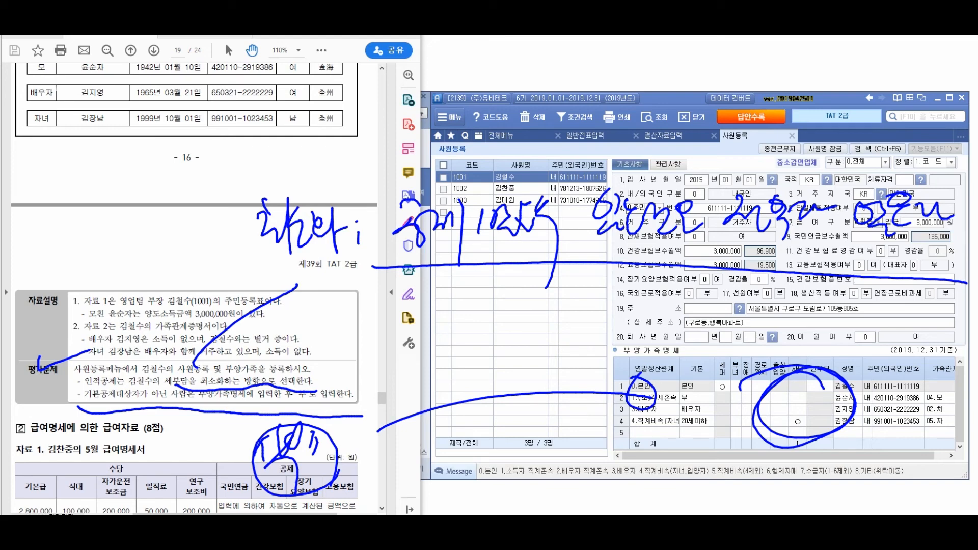
key("Escape")
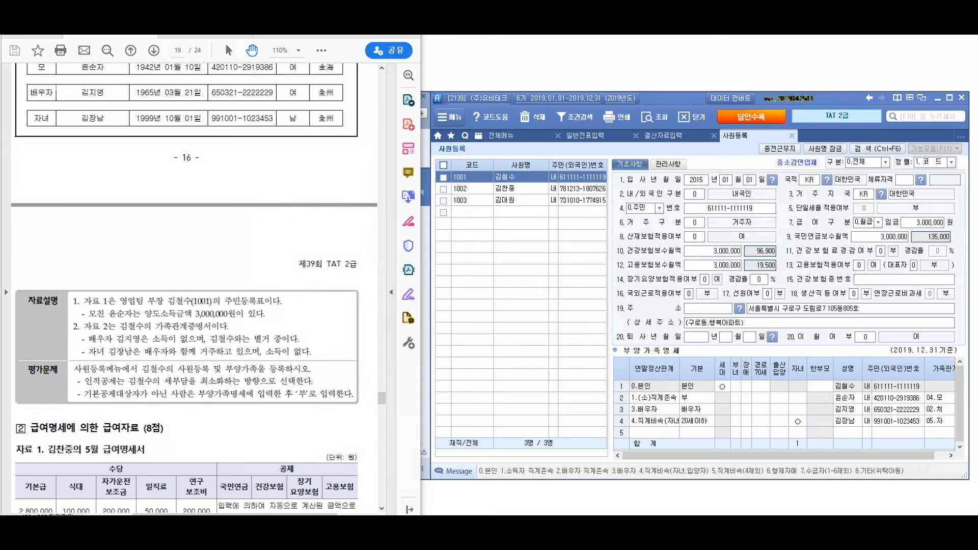
Scroll up to the family certificate and ink a note from the family table, ending with an X
scroll(195, 289, "up", 6)
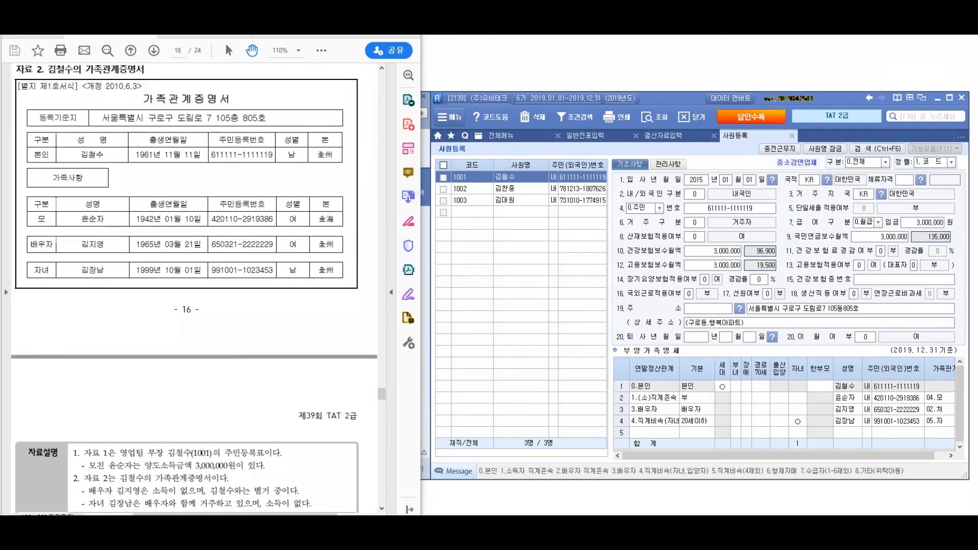
mouse_move(339, 195)
left_mouse_down()
mouse_move(342, 179)
mouse_move(402, 133)
left_mouse_up()
left_click_drag(422, 81, 418, 106)
left_click_drag(429, 74, 433, 111)
mouse_move(438, 84)
left_mouse_down()
mouse_move(449, 82)
mouse_move(452, 111)
left_mouse_up()
left_click_drag(463, 77, 467, 109)
mouse_move(471, 100)
left_mouse_down()
mouse_move(491, 98)
mouse_move(485, 143)
left_mouse_up()
left_click_drag(509, 77, 530, 112)
mouse_move(536, 86)
left_mouse_down()
mouse_move(547, 101)
mouse_move(576, 105)
mouse_move(605, 84)
mouse_move(675, 67)
mouse_move(678, 80)
left_mouse_up()
mouse_move(662, 90)
left_mouse_down()
mouse_move(675, 111)
mouse_move(688, 83)
left_mouse_up()
mouse_move(687, 95)
left_mouse_down()
mouse_move(697, 86)
mouse_move(699, 112)
left_mouse_up()
left_click_drag(710, 81, 731, 99)
left_click_drag(728, 79, 706, 107)
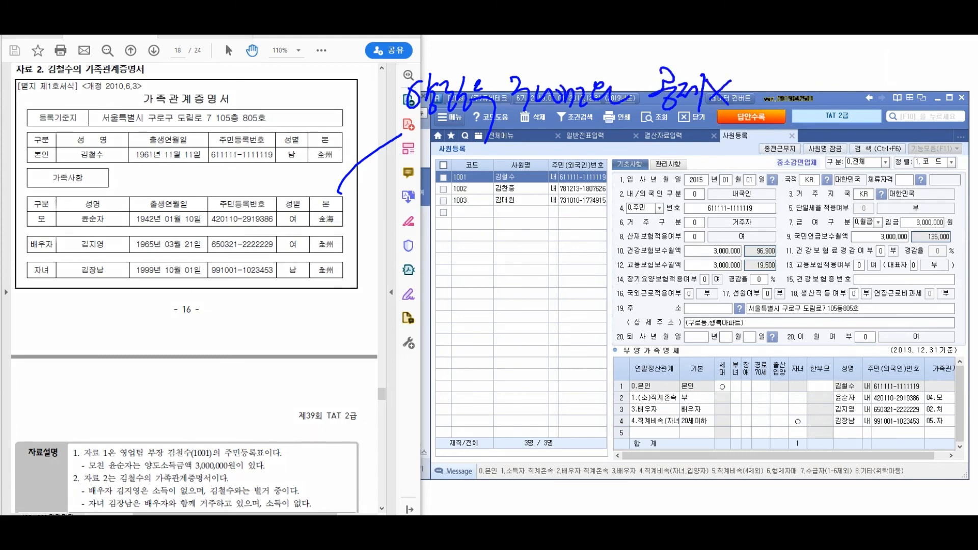
Ink notes from the spouse row over the employee list, including -01 beside the hire date
left_click_drag(346, 238, 418, 220)
left_click_drag(450, 176, 454, 216)
mouse_move(453, 182)
left_mouse_down()
mouse_move(465, 203)
mouse_move(477, 199)
left_mouse_up()
left_click_drag(476, 187, 515, 237)
left_click_drag(544, 193, 585, 193)
mouse_move(581, 176)
left_mouse_down()
mouse_move(581, 201)
mouse_move(581, 177)
mouse_move(616, 201)
left_mouse_up()
left_click_drag(626, 187, 638, 209)
left_click_drag(638, 171, 652, 181)
left_click_drag(640, 187, 654, 225)
left_click_drag(670, 169, 615, 212)
left_click_drag(614, 175, 677, 225)
left_click_drag(687, 193, 698, 192)
mouse_move(726, 178)
left_mouse_down()
mouse_move(712, 200)
mouse_move(727, 179)
mouse_move(759, 204)
mouse_move(822, 171)
mouse_move(759, 178)
left_mouse_up()
mouse_move(848, 176)
left_mouse_down()
mouse_move(869, 191)
mouse_move(869, 212)
left_mouse_up()
mouse_move(871, 182)
left_mouse_down()
mouse_move(891, 187)
mouse_move(905, 212)
left_mouse_up()
left_click_drag(913, 163, 849, 211)
left_click_drag(850, 177, 901, 214)
left_click_drag(652, 244, 653, 282)
left_click_drag(661, 242, 662, 272)
mouse_move(655, 271)
left_mouse_down()
mouse_move(677, 303)
mouse_move(684, 279)
left_mouse_up()
left_click_drag(683, 249, 702, 288)
left_click_drag(696, 256, 710, 278)
left_click_drag(713, 240, 727, 293)
left_click_drag(725, 243, 742, 326)
left_click_drag(801, 246, 762, 268)
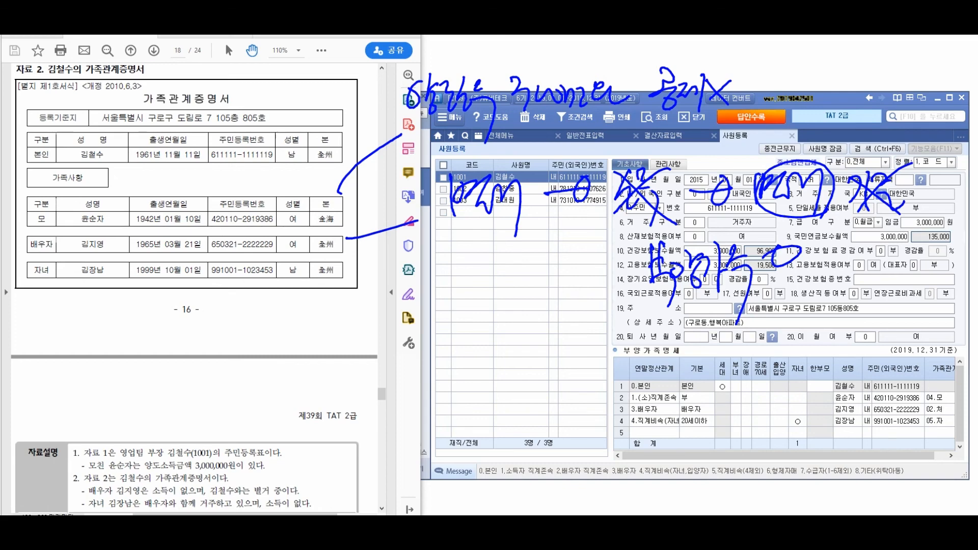
Handwrite 자녀 with a bracketed note, and 부양가족 over the dependents table
left_click_drag(216, 296, 225, 379)
mouse_move(255, 337)
left_mouse_down()
mouse_move(273, 330)
mouse_move(247, 367)
mouse_move(289, 375)
left_mouse_up()
mouse_move(291, 351)
left_mouse_down()
mouse_move(309, 342)
mouse_move(320, 350)
left_mouse_up()
left_click_drag(299, 363, 334, 356)
left_click_drag(345, 324, 337, 369)
left_click_drag(346, 334, 363, 369)
mouse_move(377, 330)
left_mouse_down()
mouse_move(367, 357)
mouse_move(375, 359)
left_mouse_up()
mouse_move(395, 330)
left_mouse_down()
mouse_move(390, 360)
mouse_move(400, 382)
mouse_move(419, 410)
mouse_move(436, 413)
left_mouse_up()
left_click_drag(436, 400, 464, 439)
mouse_move(493, 377)
left_mouse_down()
mouse_move(483, 446)
mouse_move(512, 436)
left_mouse_up()
left_click_drag(520, 398, 517, 421)
left_click_drag(532, 389, 537, 443)
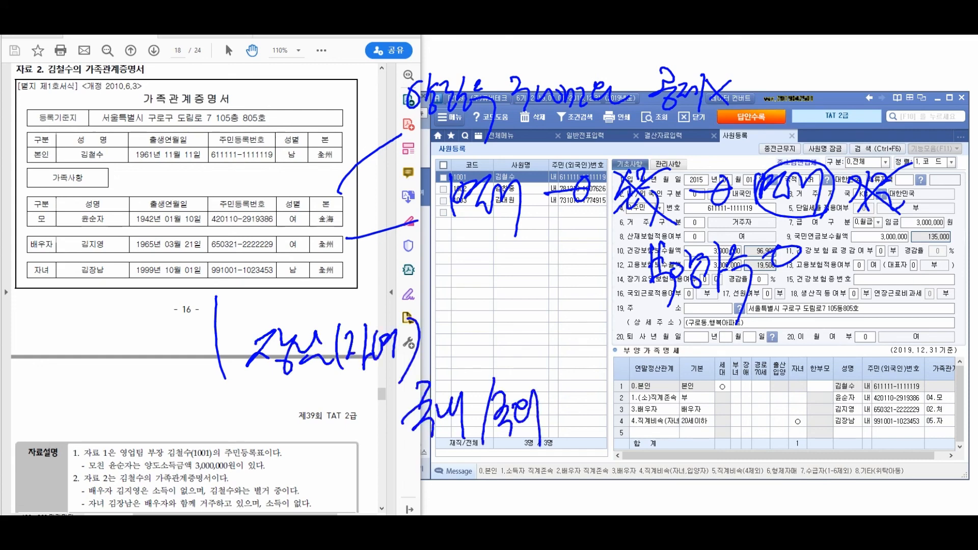
left_click_drag(596, 379, 617, 397)
mouse_move(614, 402)
left_mouse_down()
mouse_move(612, 442)
mouse_move(637, 407)
left_mouse_up()
left_click_drag(629, 413, 639, 427)
left_click_drag(629, 393, 649, 417)
left_click_drag(657, 372, 662, 433)
left_click_drag(673, 385, 658, 421)
mouse_move(667, 404)
left_mouse_down()
mouse_move(678, 415)
mouse_move(690, 399)
left_mouse_up()
left_click_drag(681, 414, 694, 448)
mouse_move(709, 404)
left_mouse_down()
mouse_move(719, 420)
mouse_move(711, 406)
left_mouse_up()
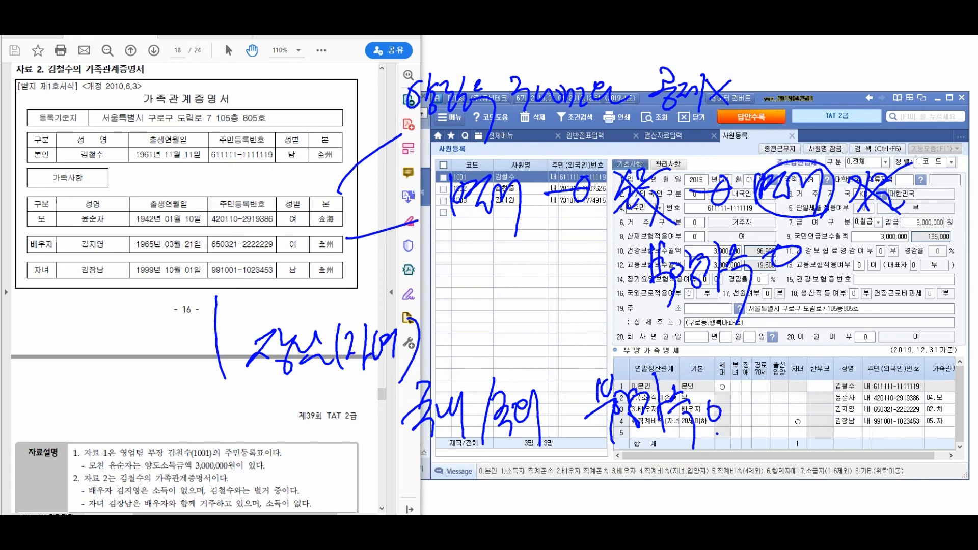
Clear all ink annotations and scroll down to section ② 급여명세에 의한 급여자료 on page 19
key("Escape")
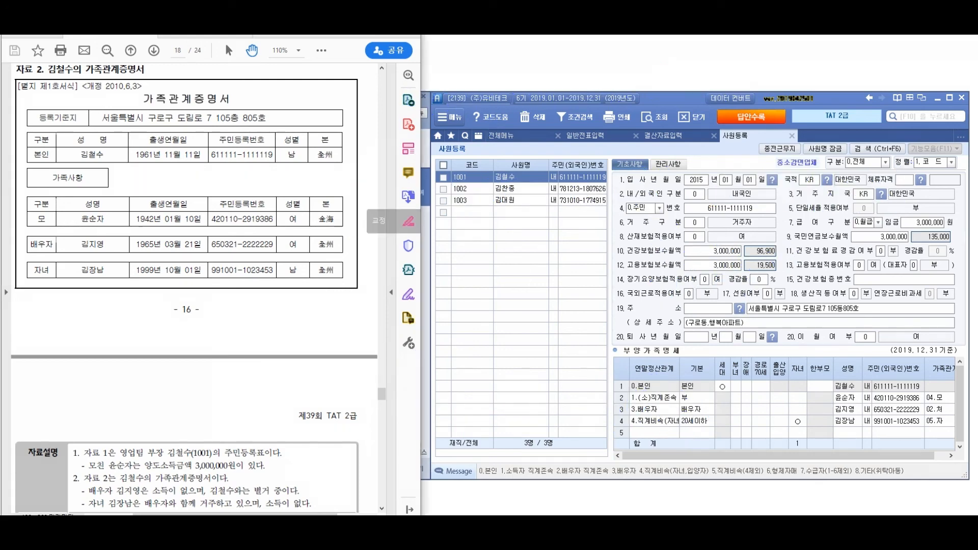
scroll(194, 288, "down", 1)
scroll(194, 288, "down", 2)
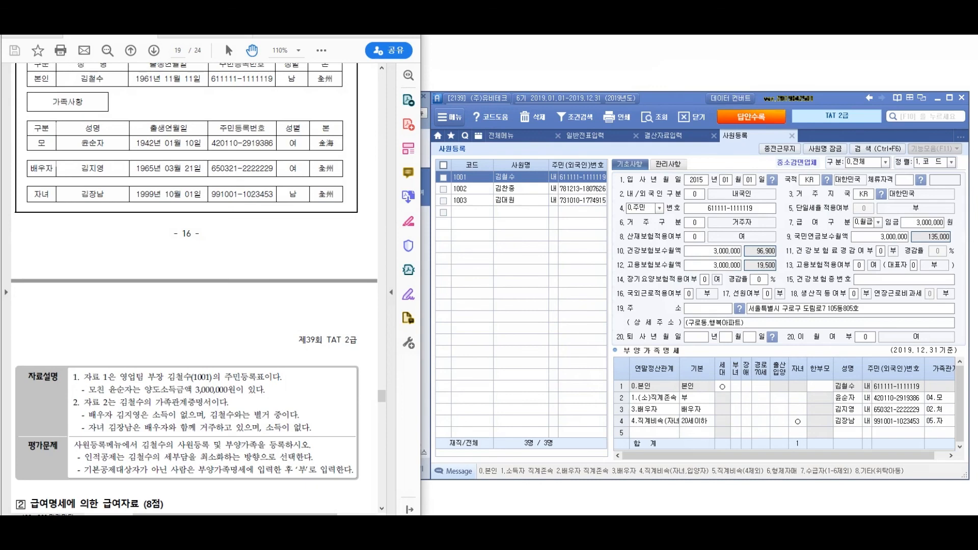
scroll(194, 288, "down", 15)
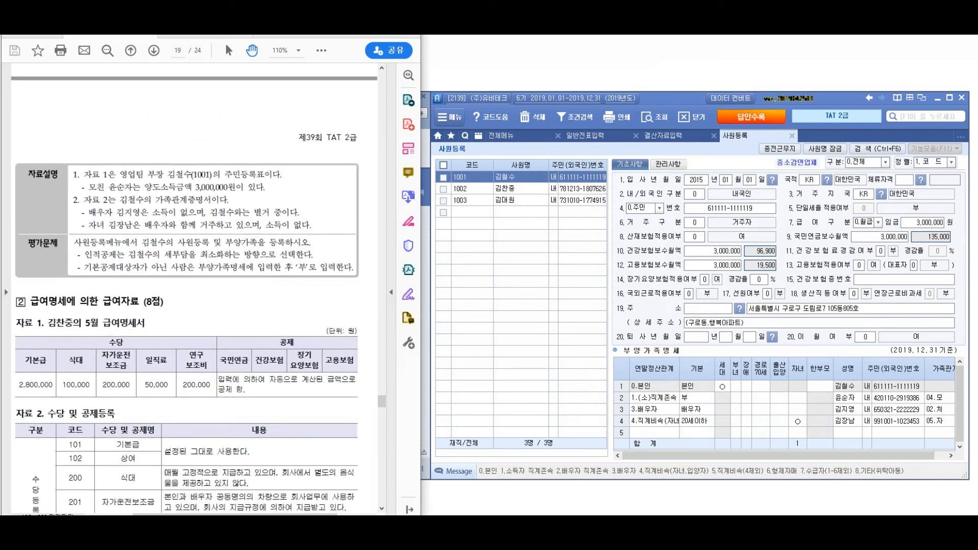